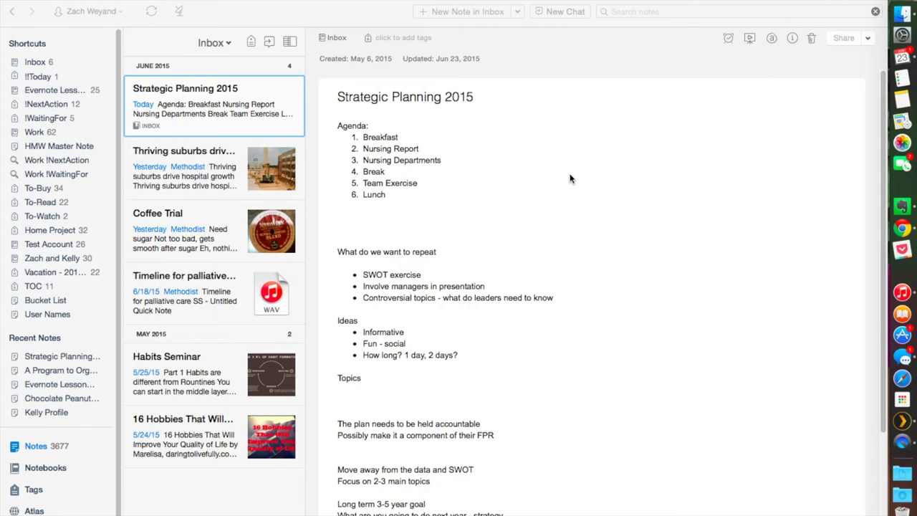
- Focus the Evernote window showing the Strategic Planning 2015 note
click(561, 246)
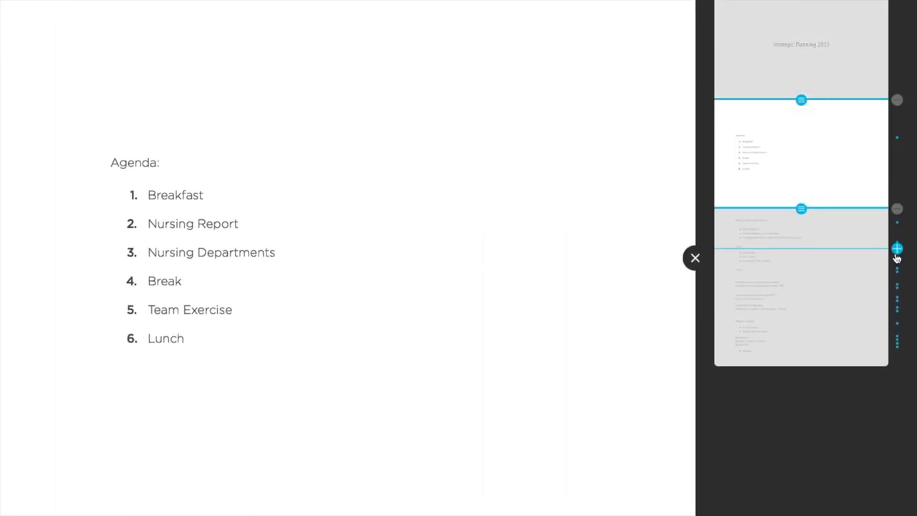
- Insert slide breaks before the repeat list, the Ideas section and the planning notes
click(897, 243)
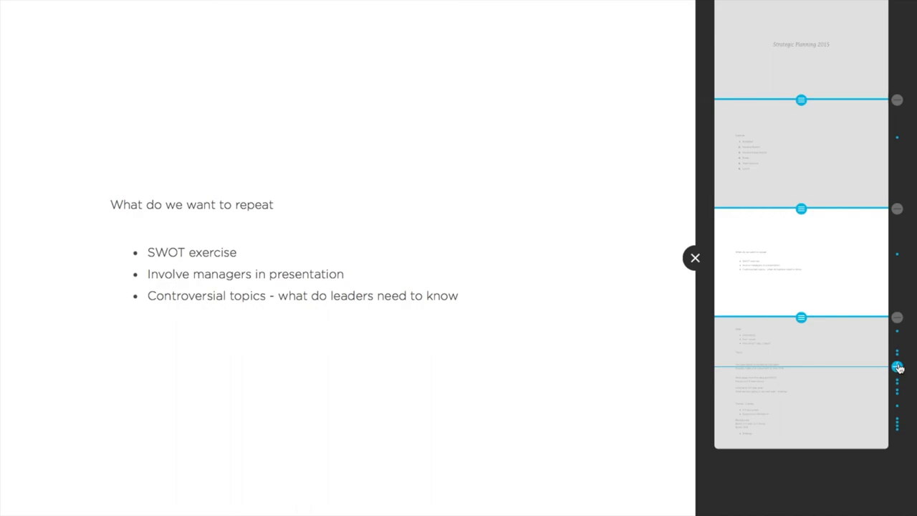
click(898, 356)
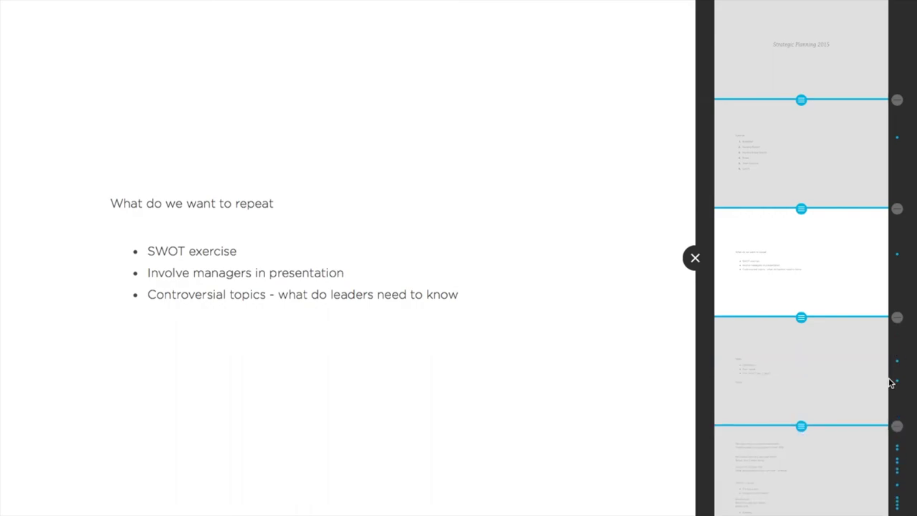
click(897, 485)
click(694, 258)
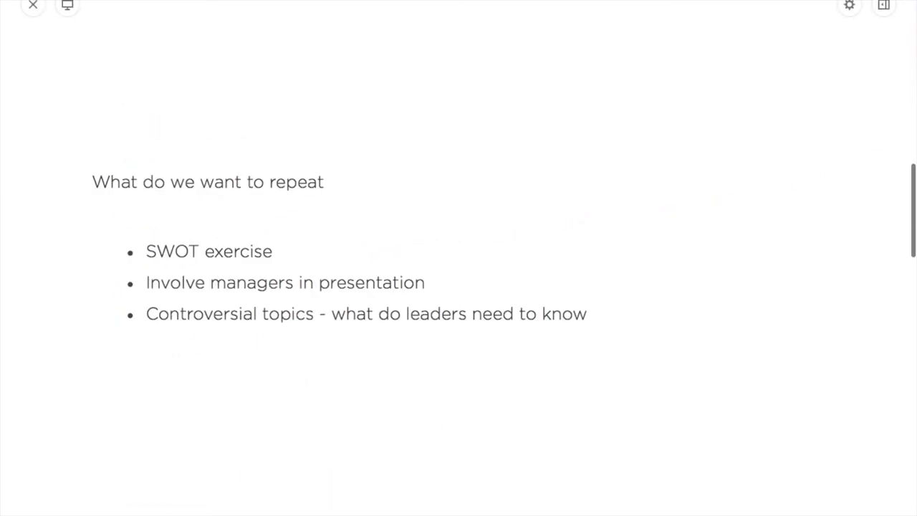
- Try moving the first slide break, close the layout panel, and restart the presentation full screen
mouse_move(802, 137)
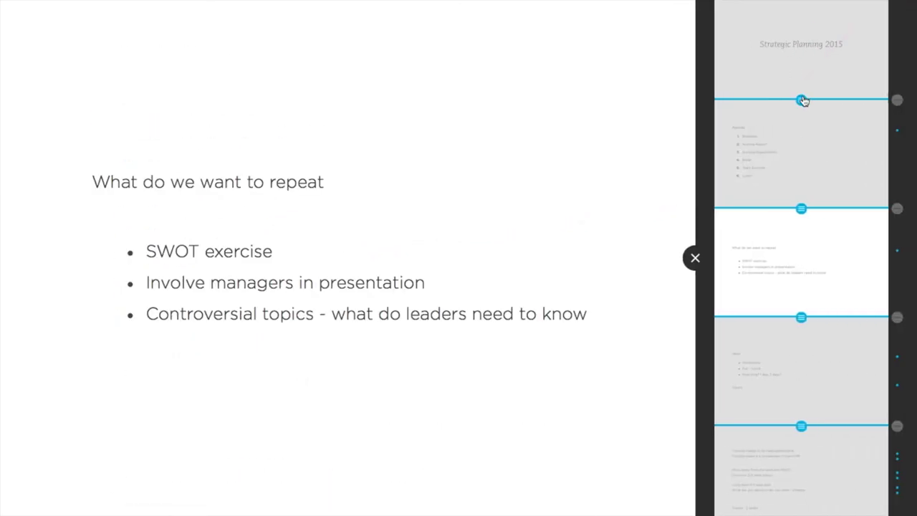
mouse_move(802, 100)
mouse_down()
mouse_move(799, 78)
mouse_move(800, 99)
mouse_up()
mouse_move(911, 258)
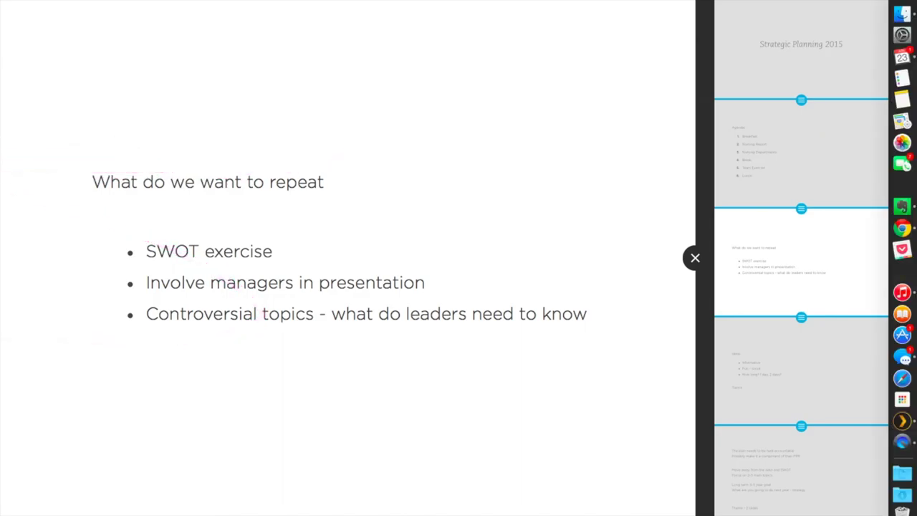
click(439, 97)
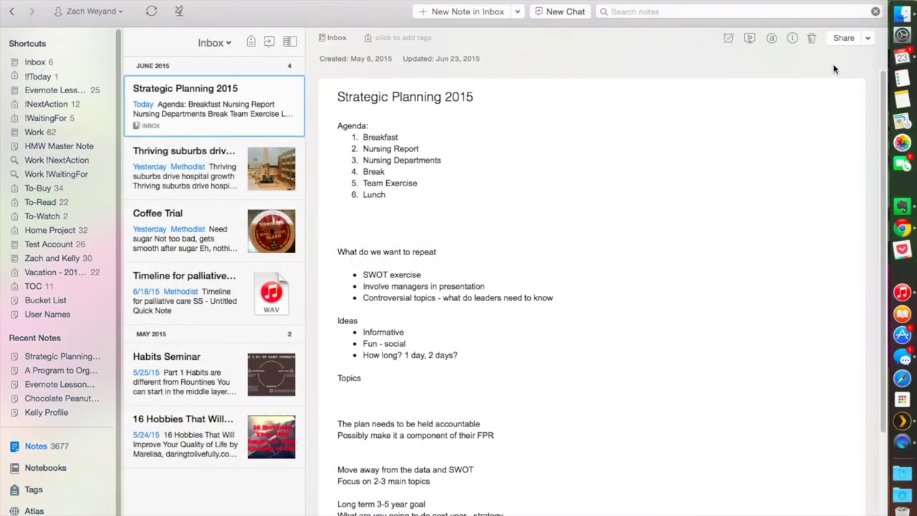
click(750, 39)
- Make the presentation pointer green and raise the slide text size two steps
click(848, 7)
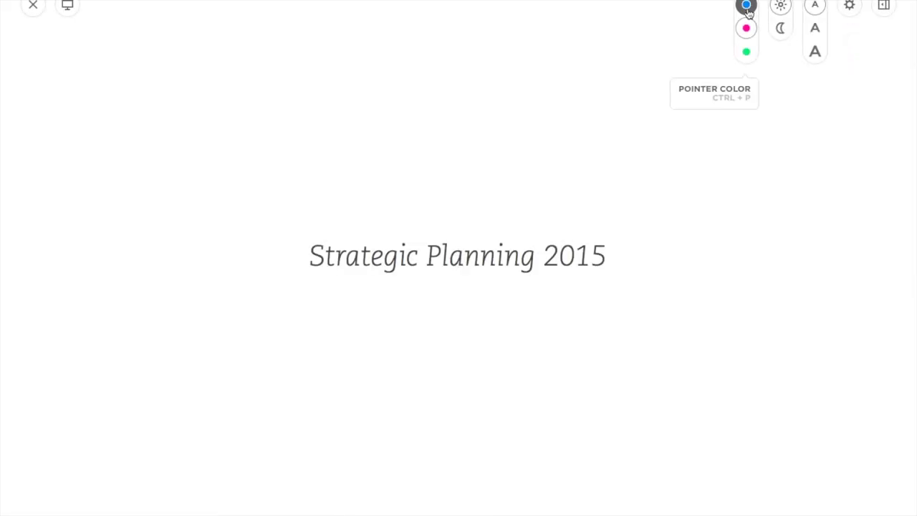
drag(744, 62, 617, 107)
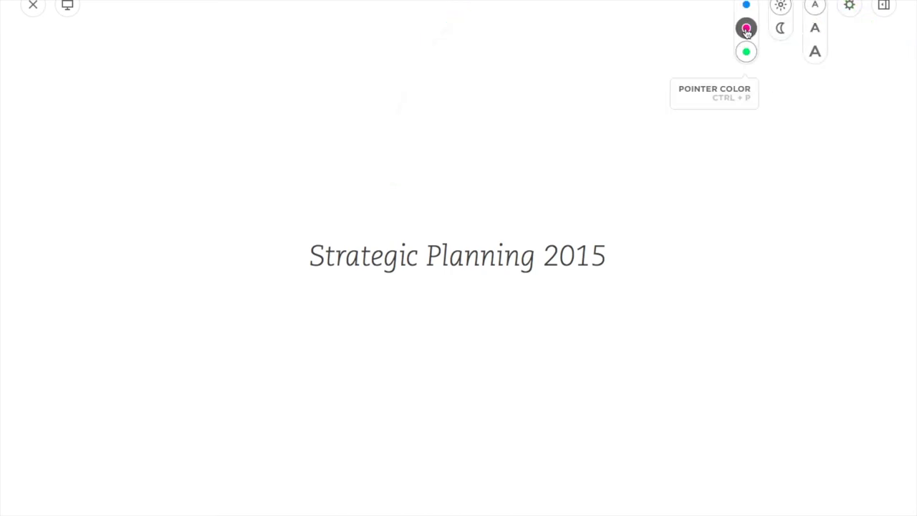
click(810, 33)
click(812, 31)
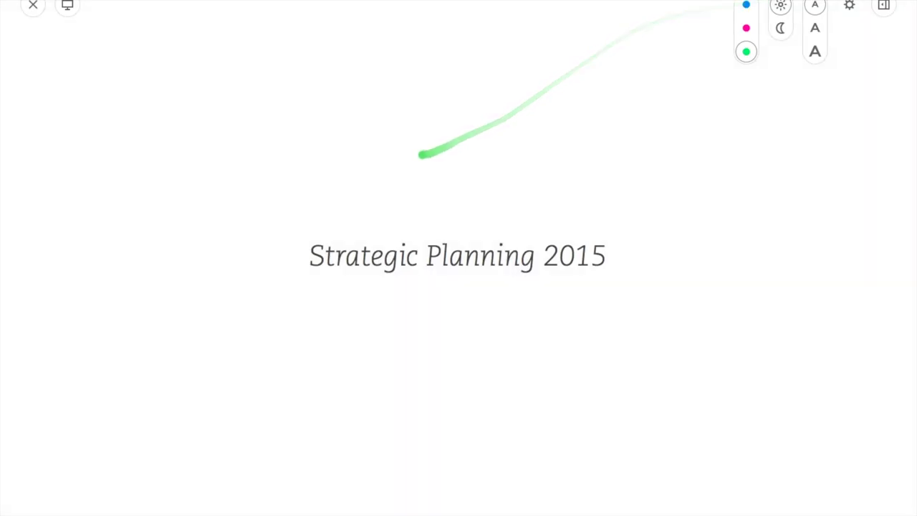
mouse_move(914, 258)
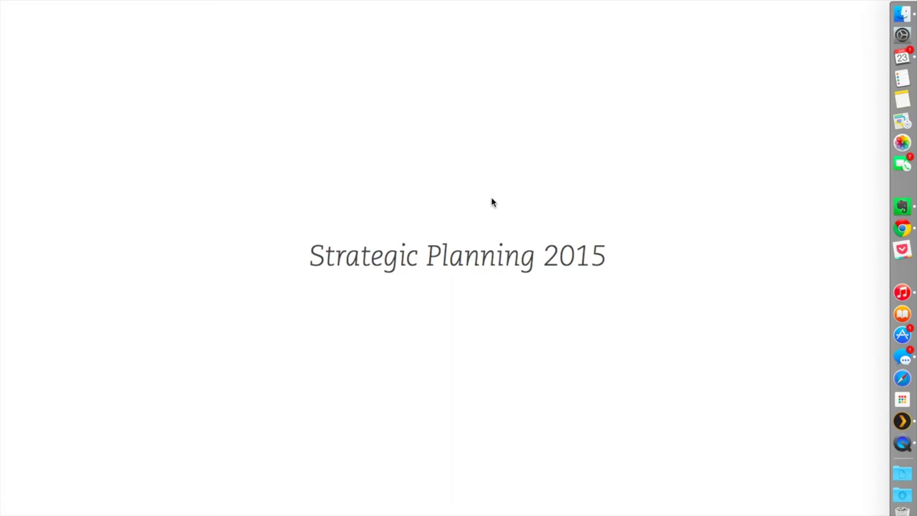
- Exit the presentation and open the Thriving suburbs drive hospital growth note
key(Escape)
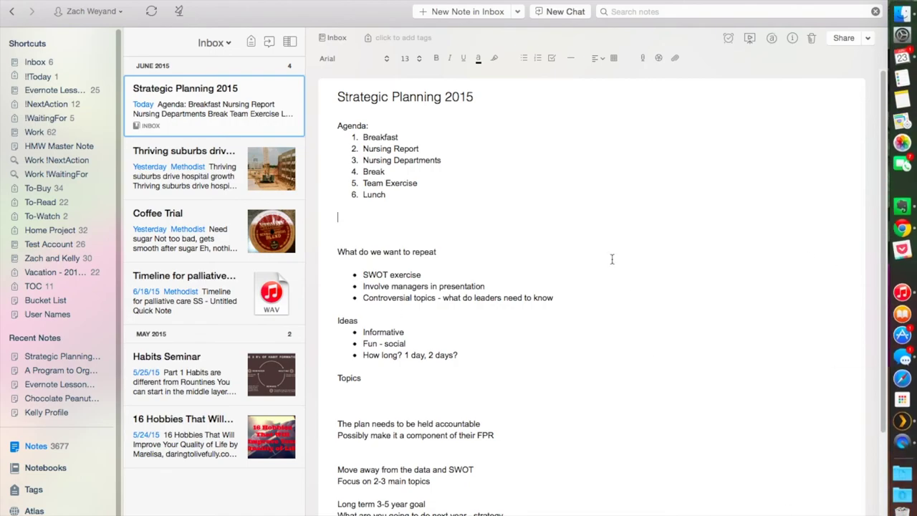
click(168, 183)
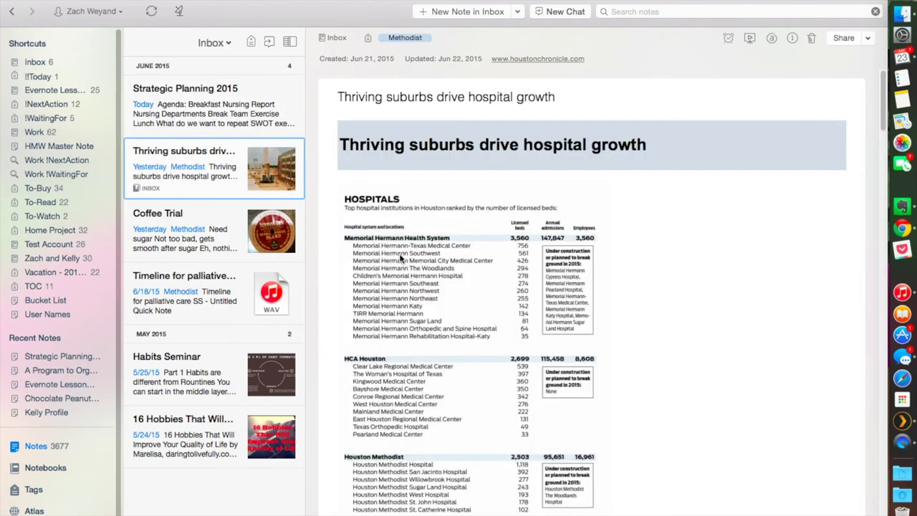
- Open the hospitals ranking image (460x1240.jpg) in the annotation window
click(485, 326)
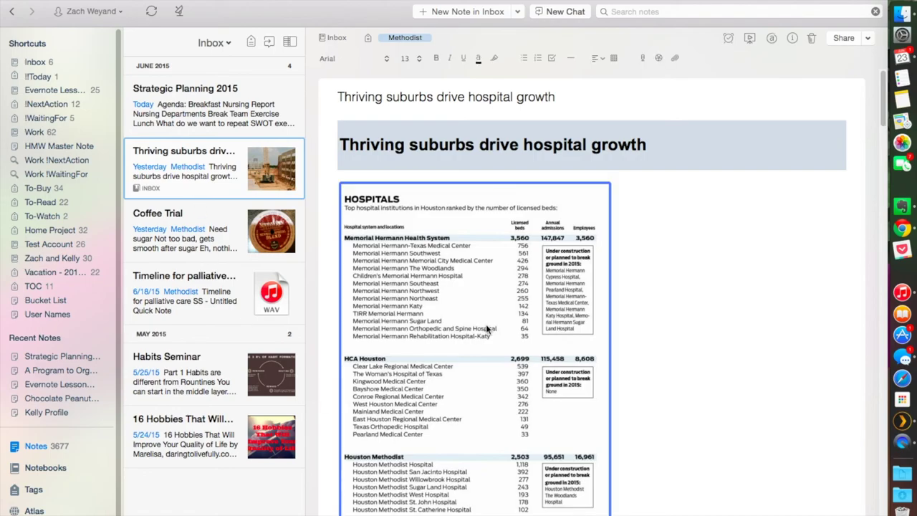
scroll(519, 269, down, 3)
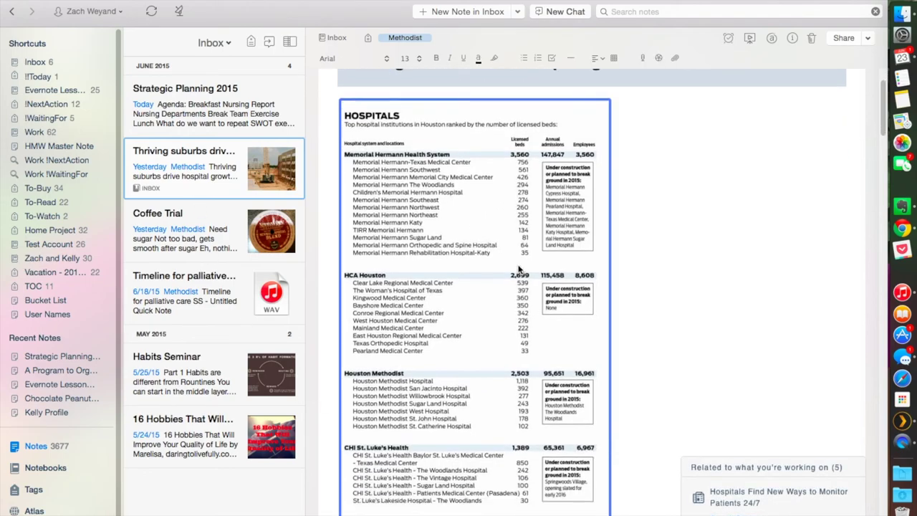
scroll(518, 270, down, 10)
scroll(511, 267, up, 12)
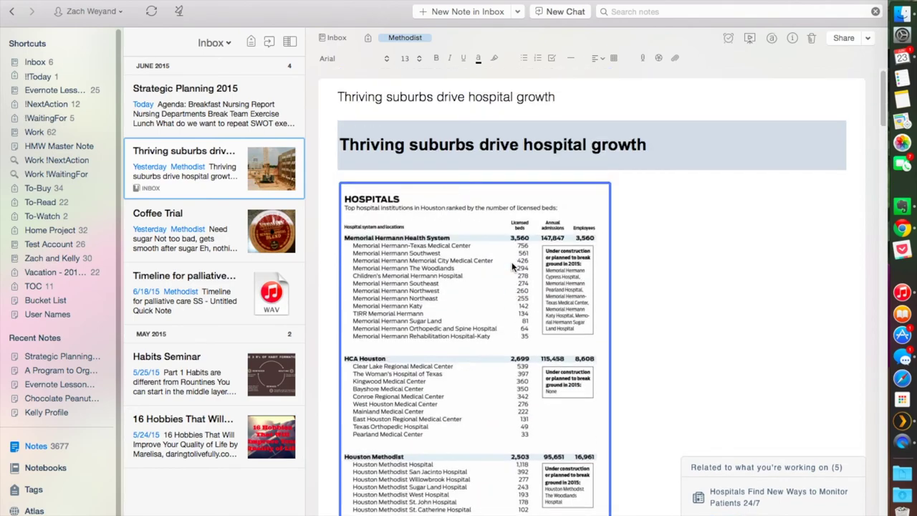
scroll(512, 267, down, 1)
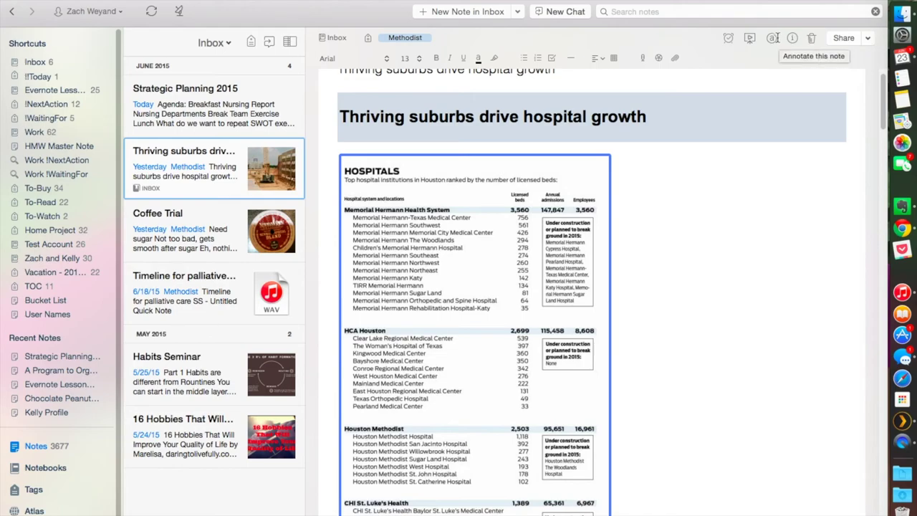
click(772, 38)
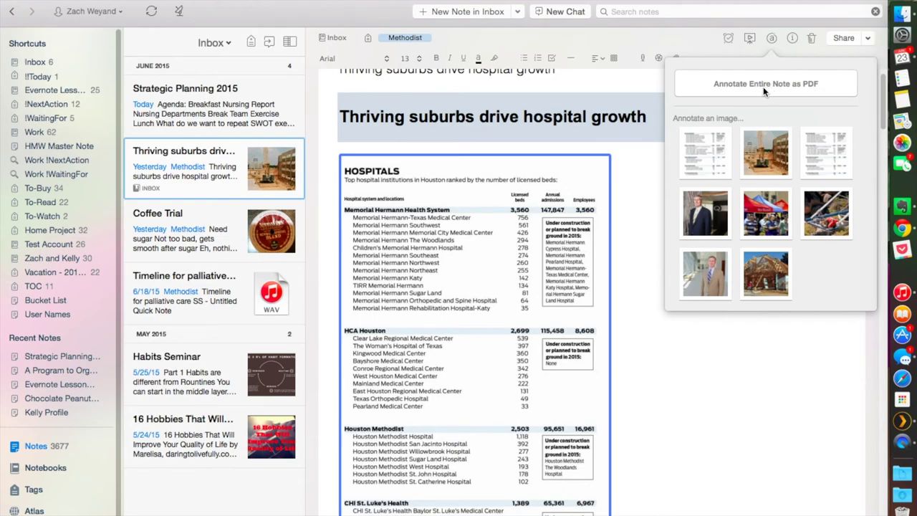
click(703, 154)
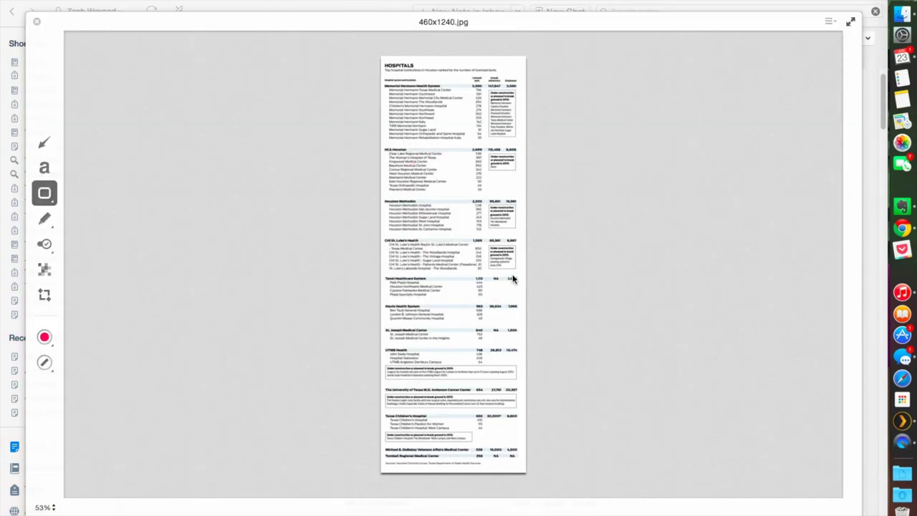
- Draw a rectangle around the Houston Methodist block and delete the extra second box
scroll(513, 279, up, 5)
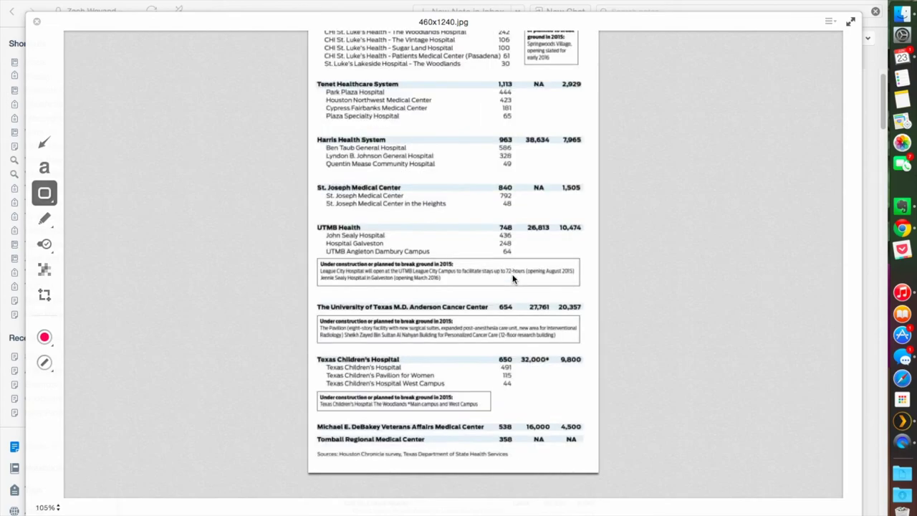
scroll(524, 193, up, 8)
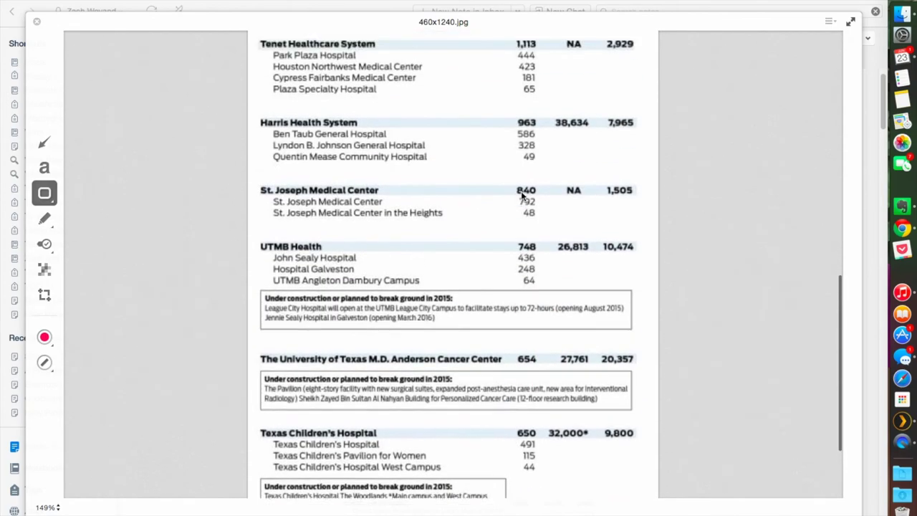
scroll(523, 193, up, 6)
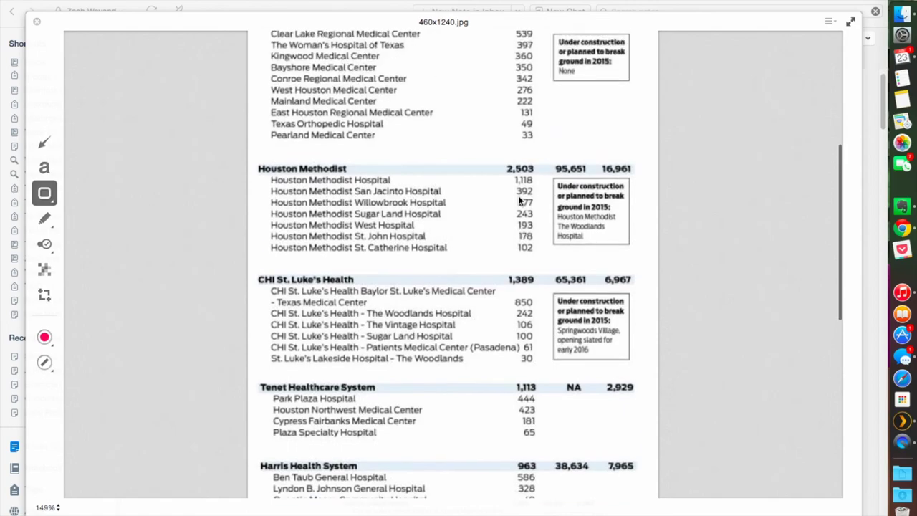
drag(249, 156, 658, 266)
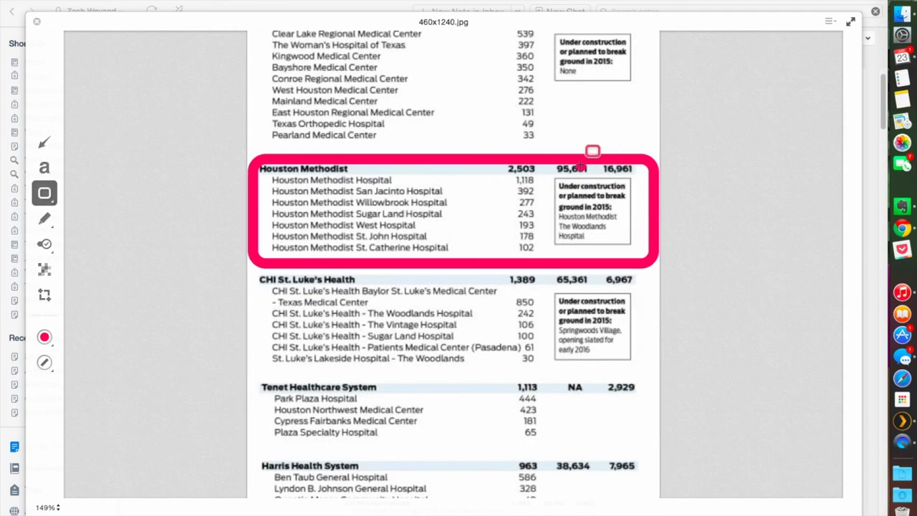
drag(580, 165, 711, 293)
click(641, 165)
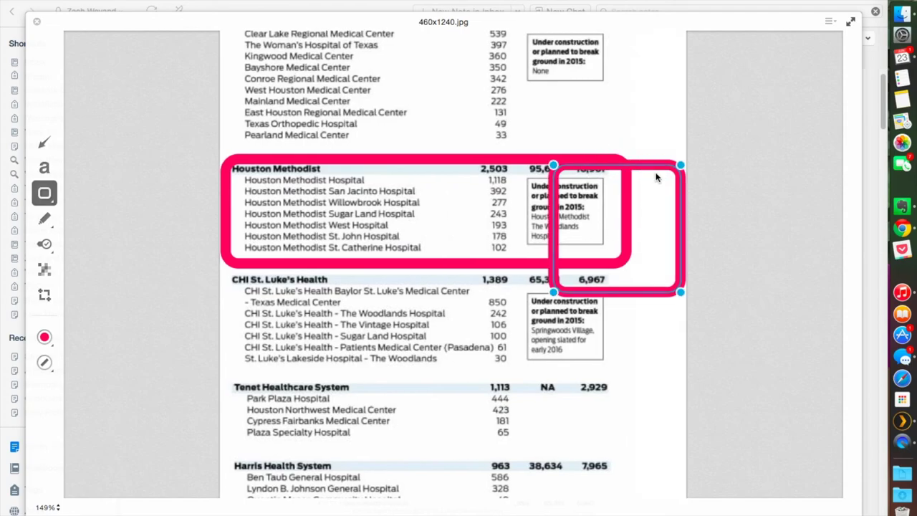
key(BackSpace)
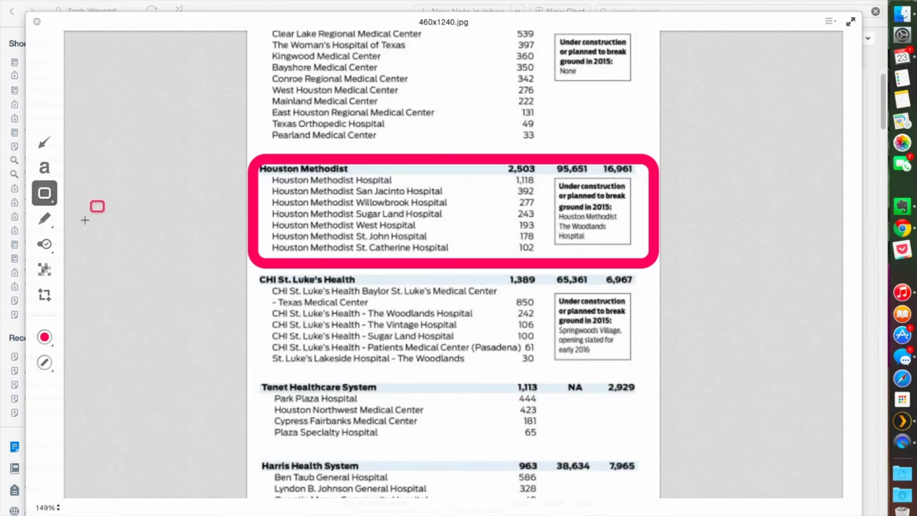
- Remove the small stray box and give the Houston Methodist outline the thinnest stroke
click(44, 362)
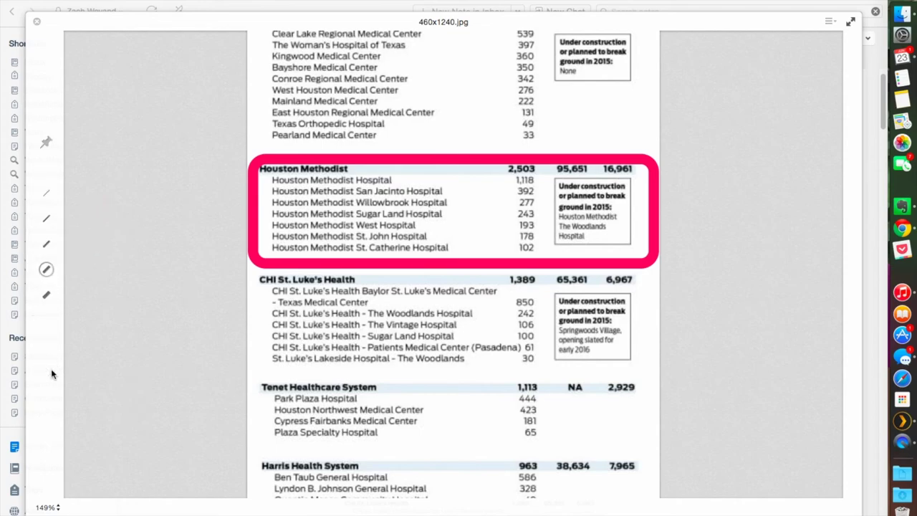
click(319, 163)
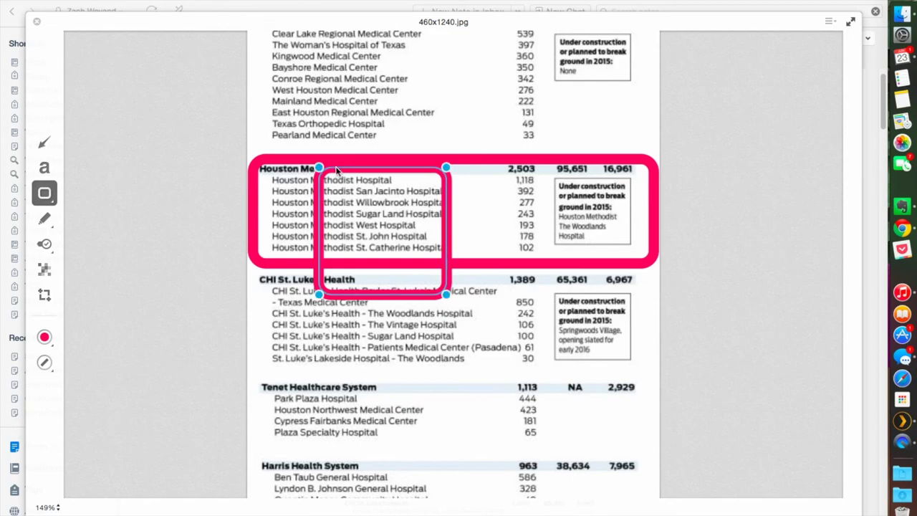
key(Delete)
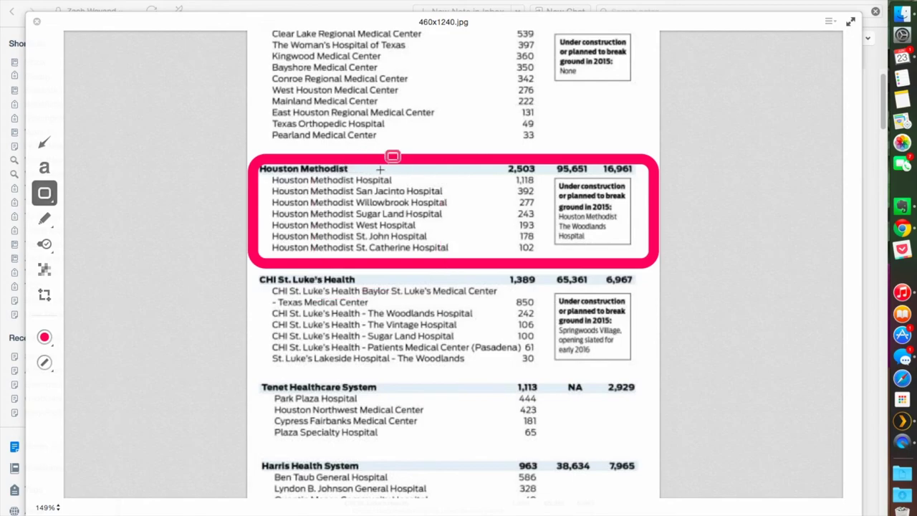
click(370, 159)
click(47, 362)
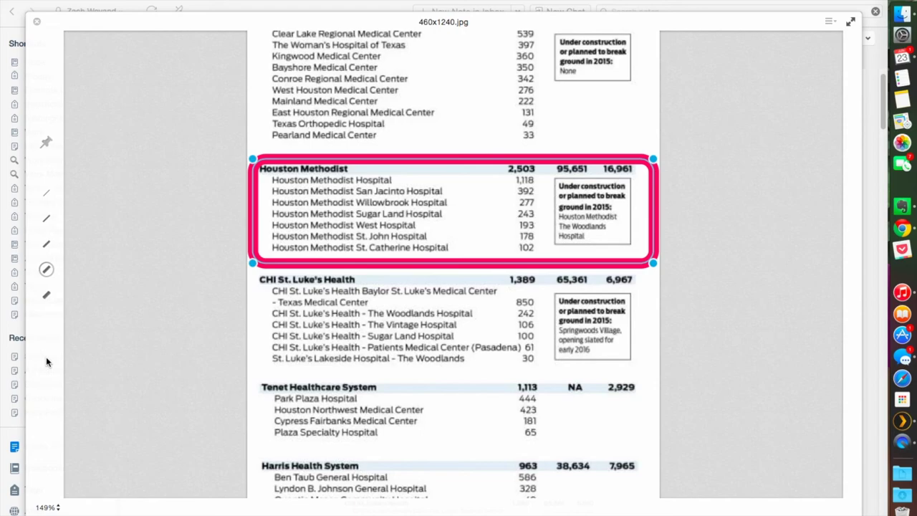
click(47, 198)
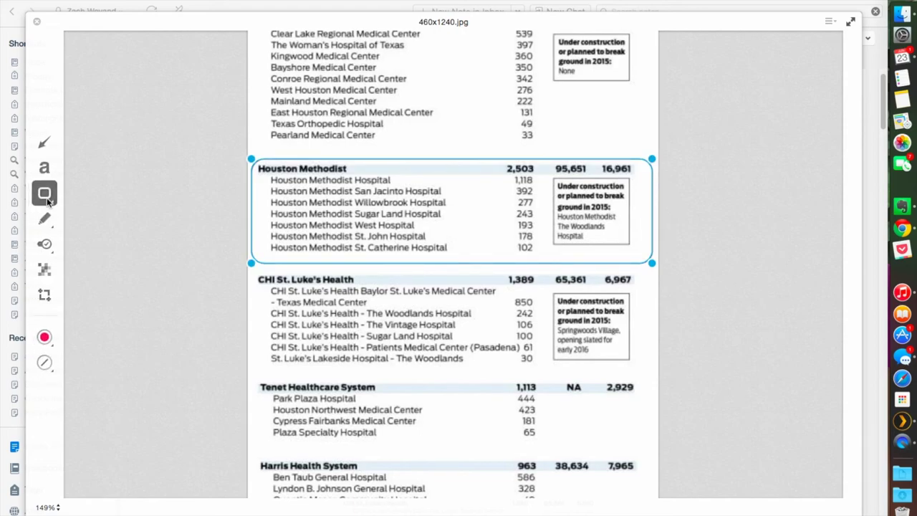
click(392, 146)
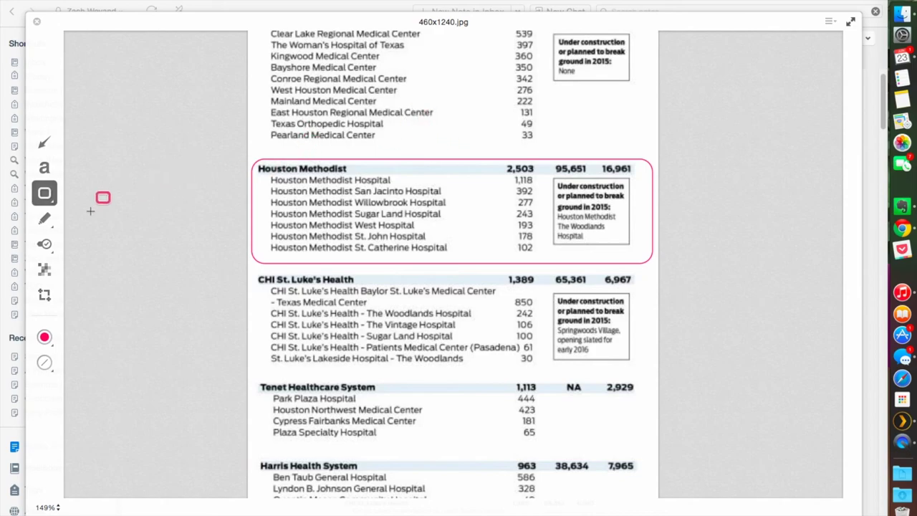
- Add the caption 'Take a look at this!' above the Houston Methodist block
click(44, 168)
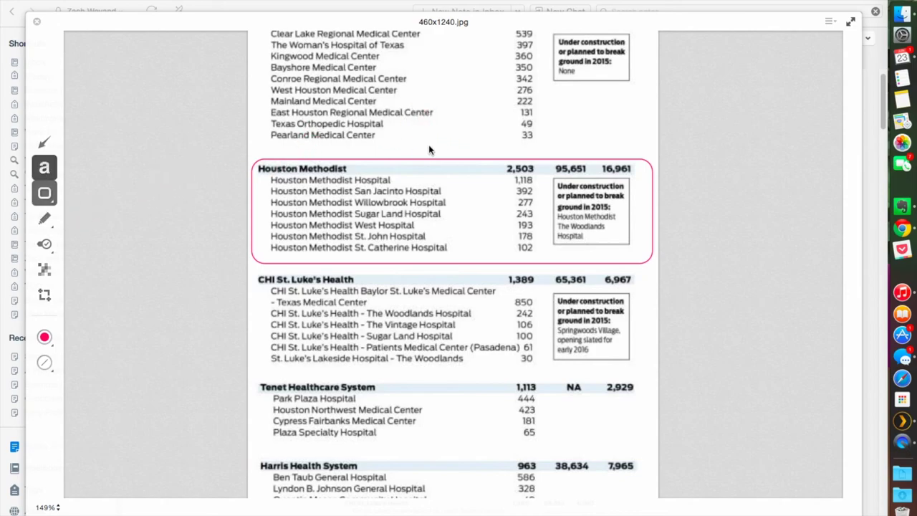
click(329, 146)
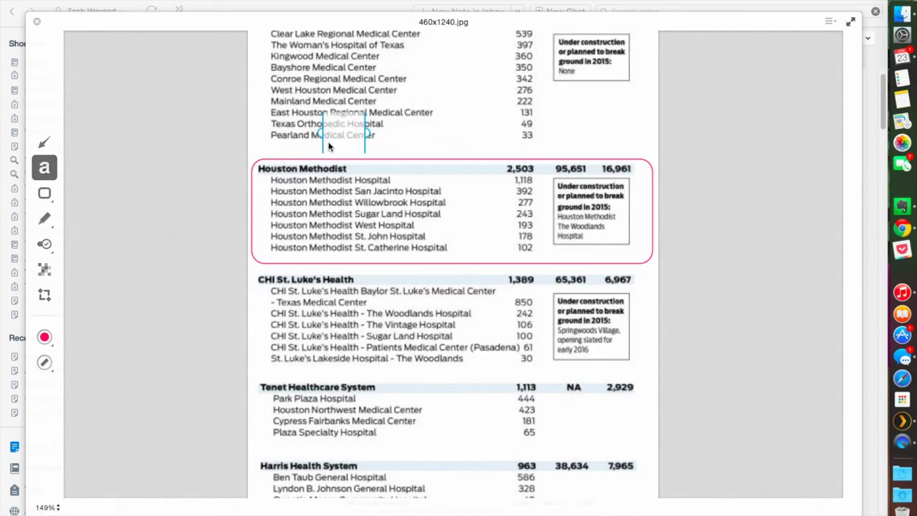
text(Take a look)
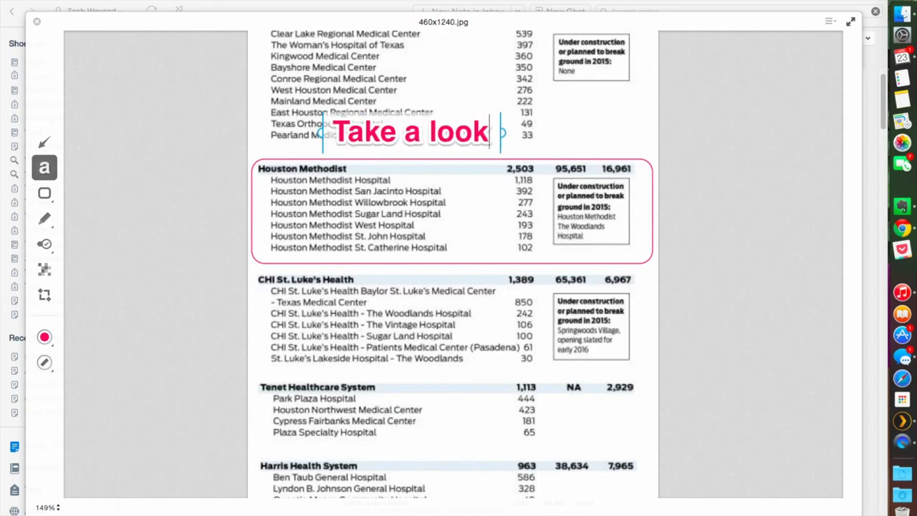
text( at this!)
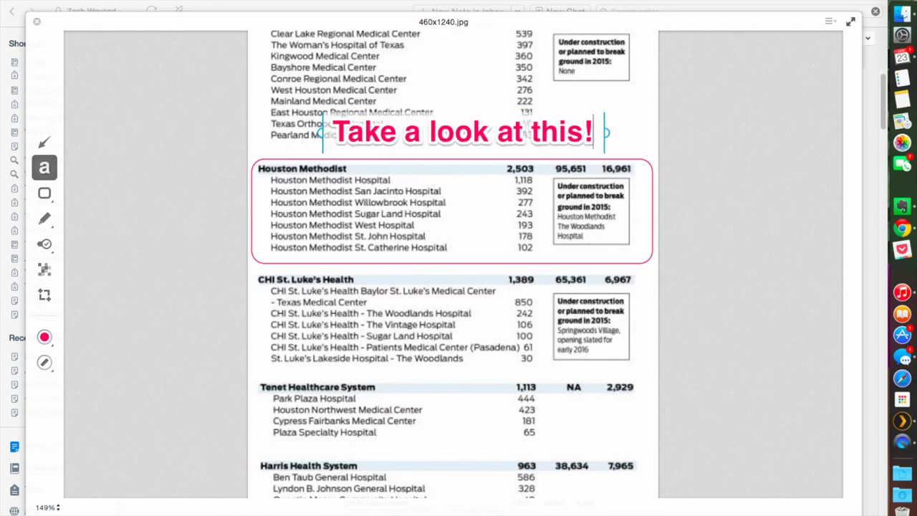
- Highlight the HCA Houston header in yellow
click(45, 222)
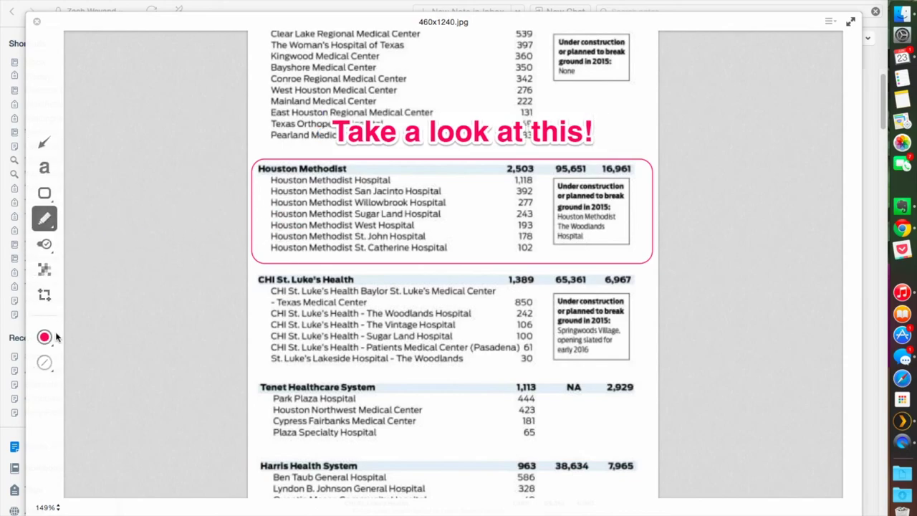
click(44, 336)
click(45, 217)
scroll(348, 97, up, 1)
scroll(349, 96, up, 2)
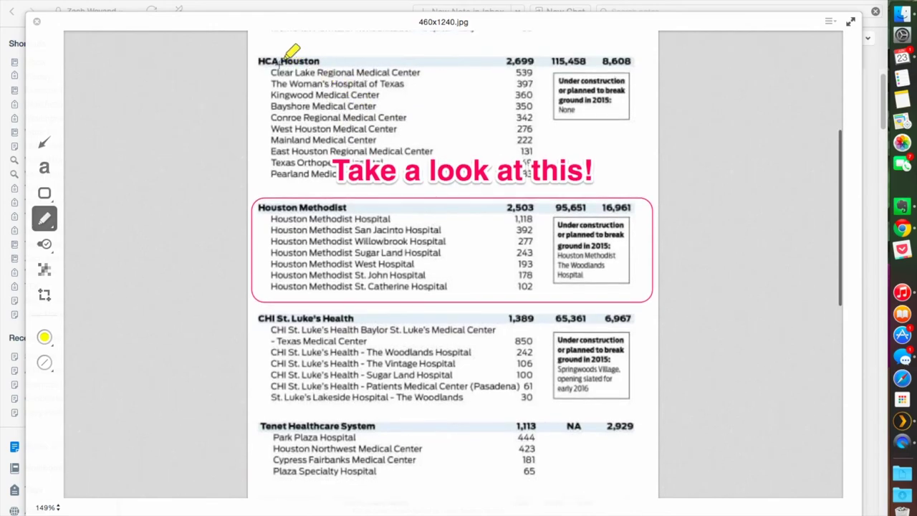
drag(303, 63, 320, 61)
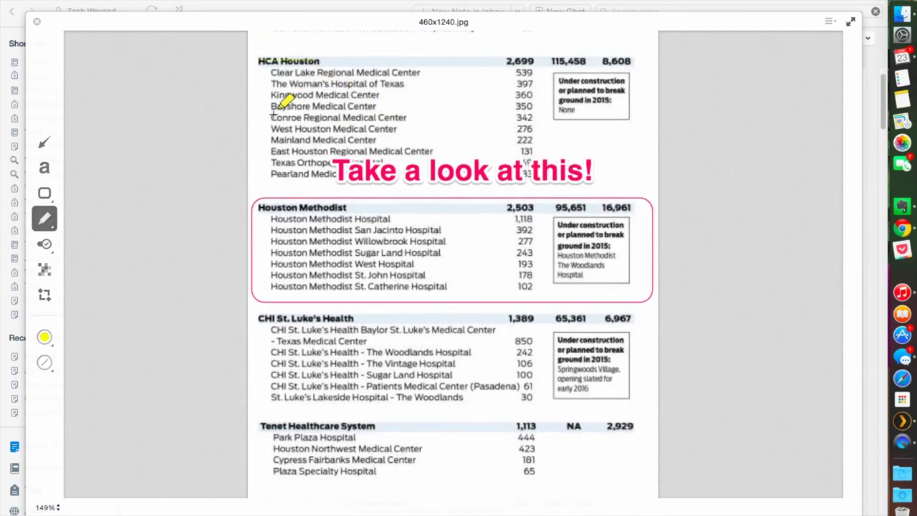
- Adjust the highlighter thickness, trial a Clear Lake Regional Medical Center highlight, then delete it
click(50, 235)
click(48, 223)
click(50, 373)
click(47, 270)
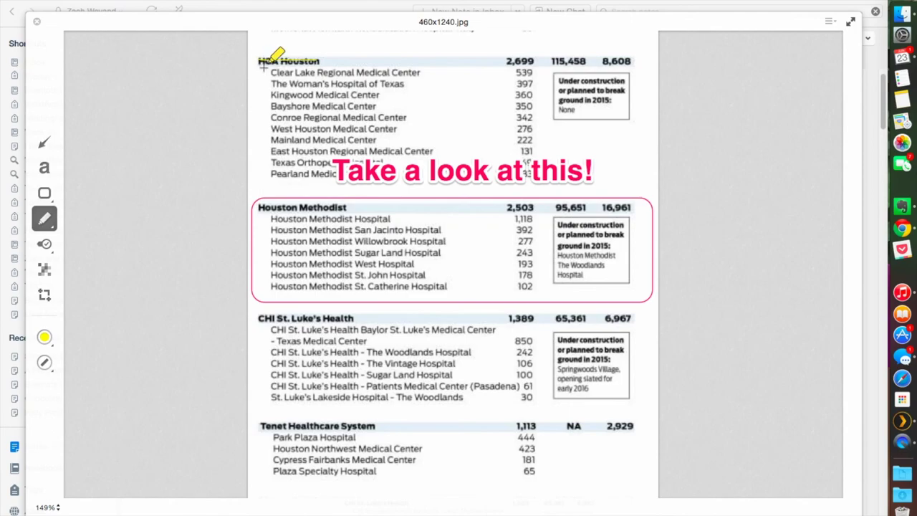
drag(270, 71, 419, 70)
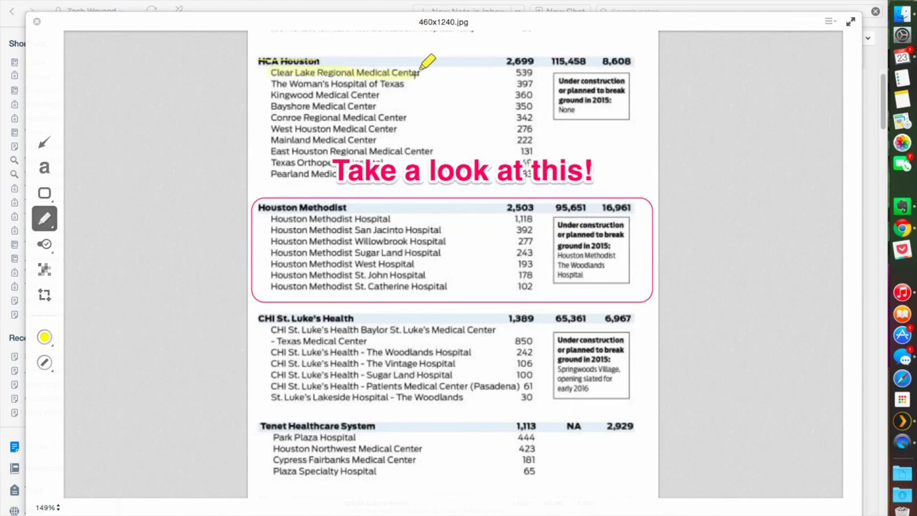
click(334, 73)
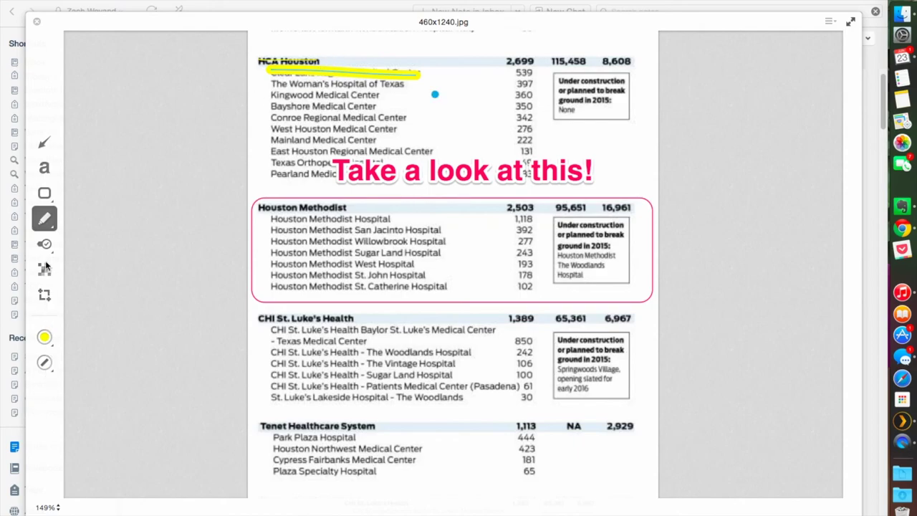
click(45, 362)
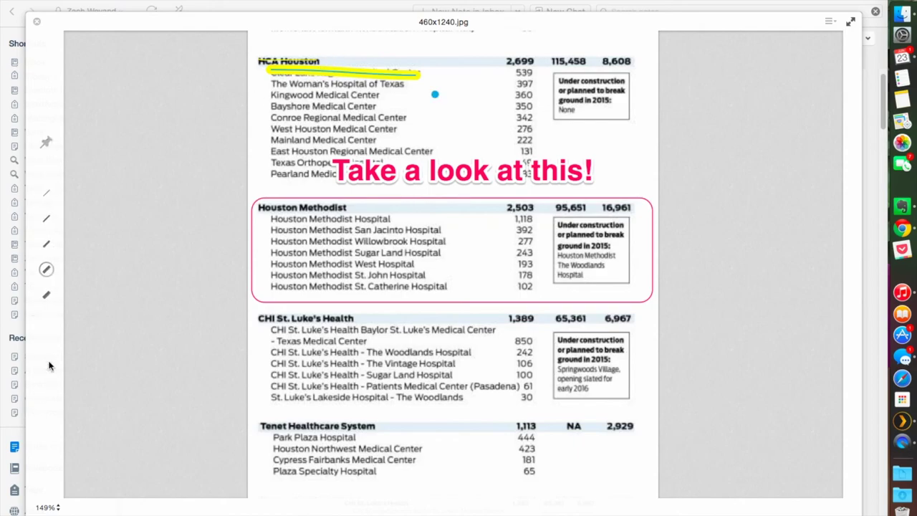
click(49, 242)
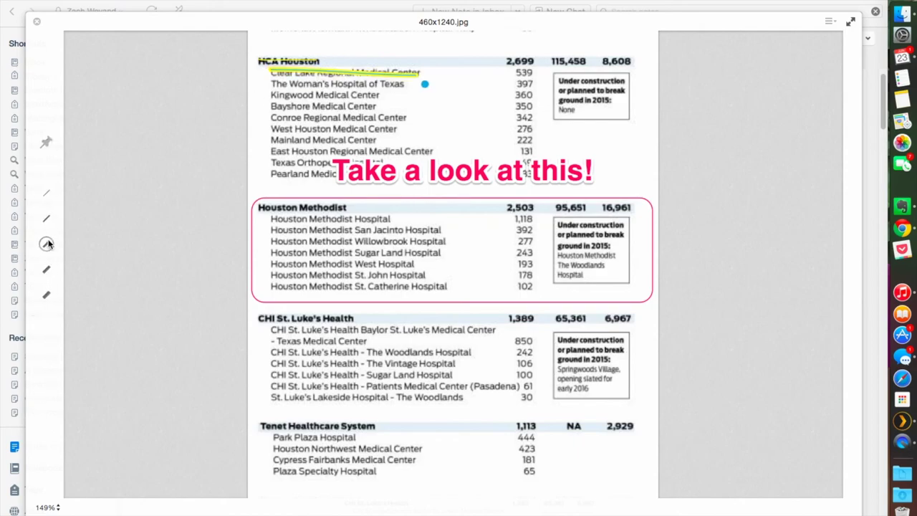
click(350, 71)
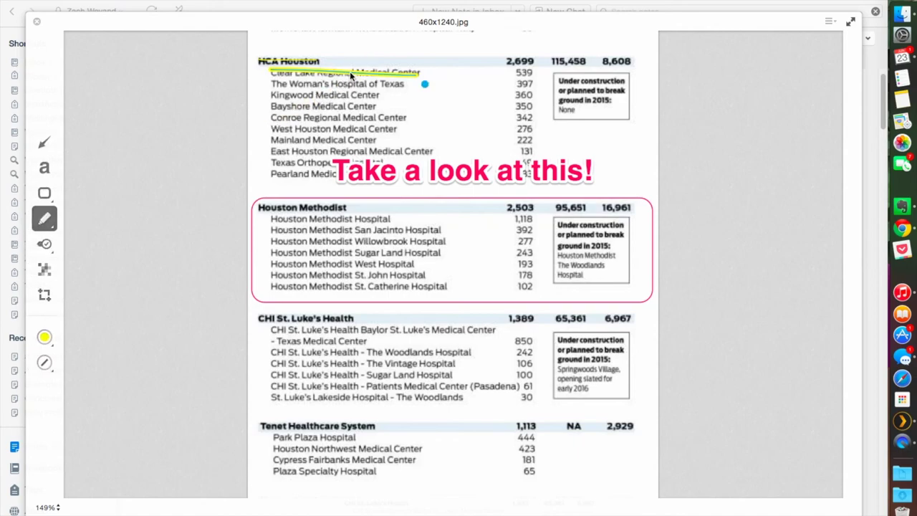
key(Delete)
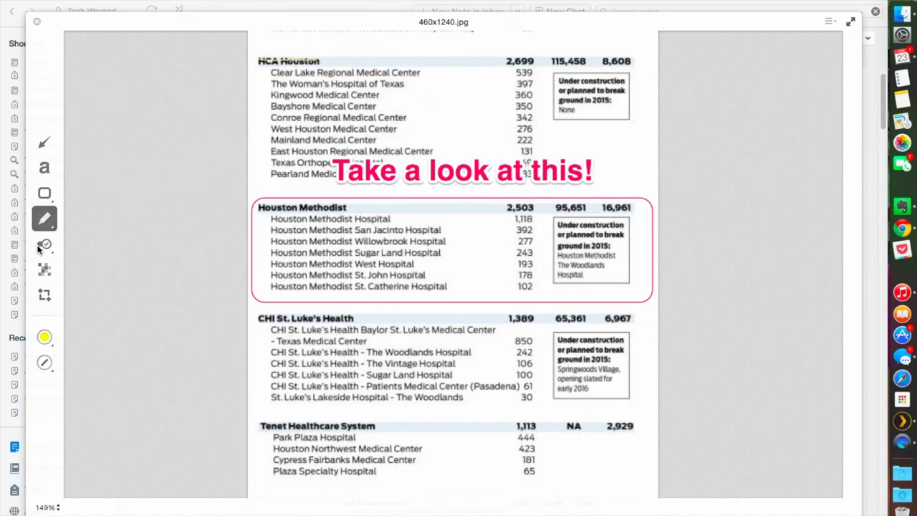
- Stamp a green check mark beside the 'Take a look at this!' caption
mouse_move(43, 247)
click(46, 270)
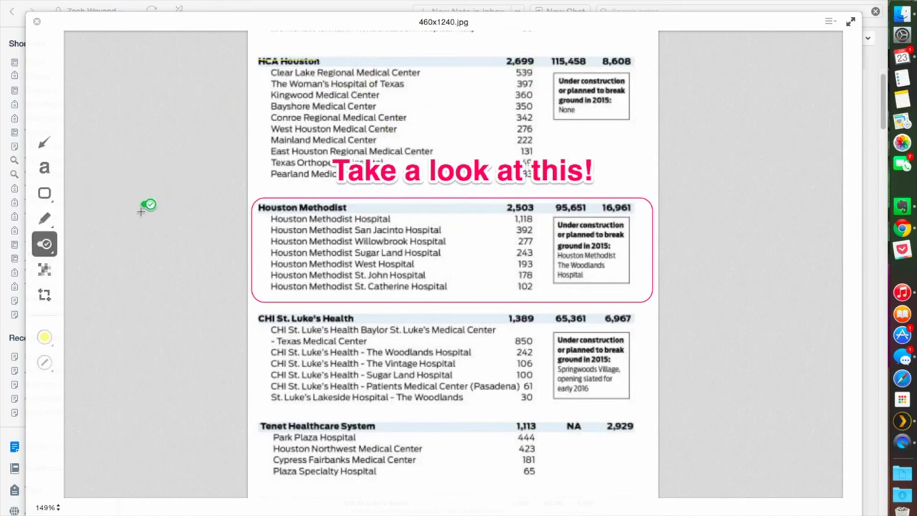
click(624, 164)
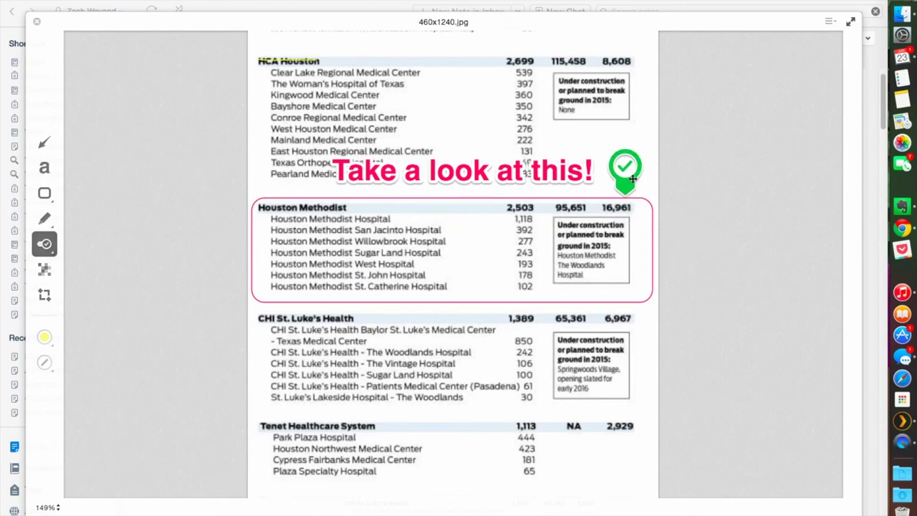
drag(630, 187, 618, 186)
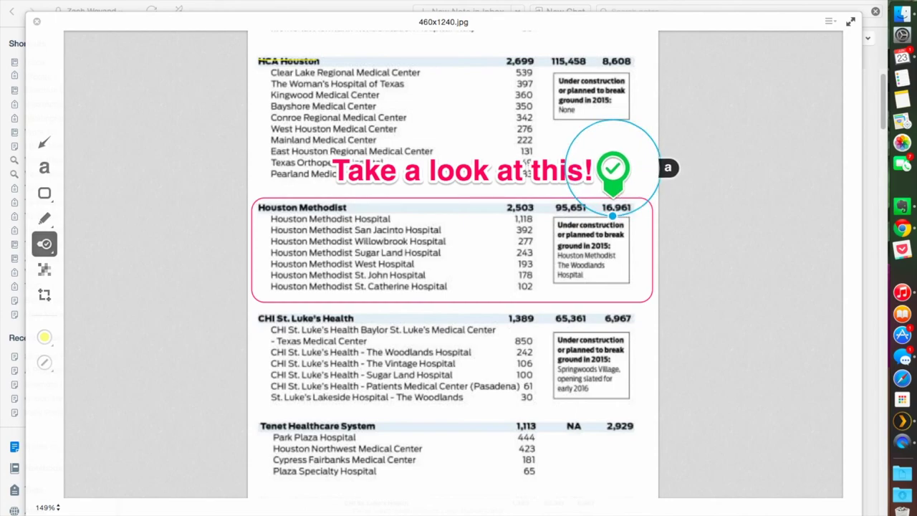
- Stamp a question mark beside the Houston Methodist box
mouse_move(47, 245)
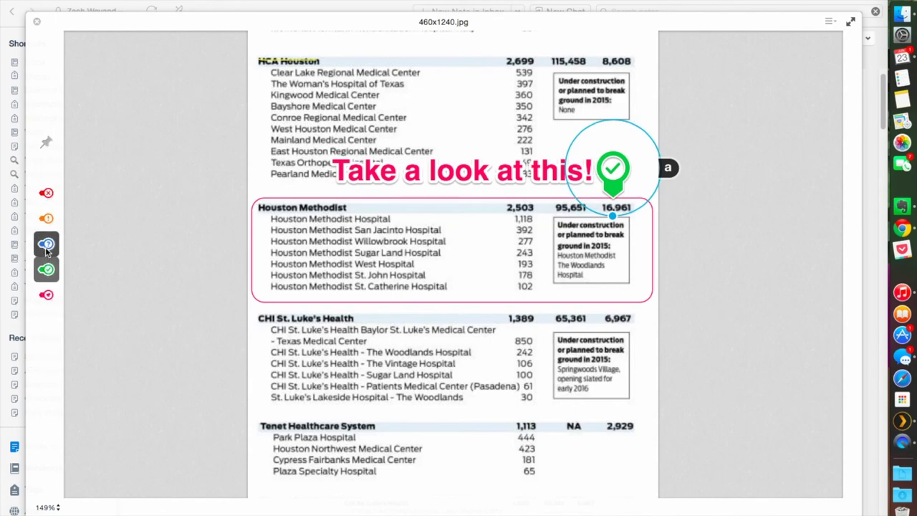
click(47, 245)
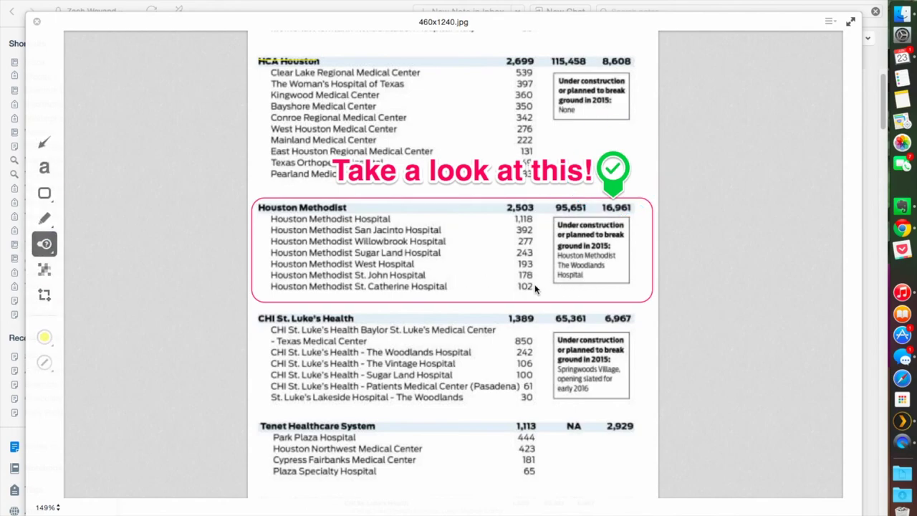
drag(563, 287, 528, 292)
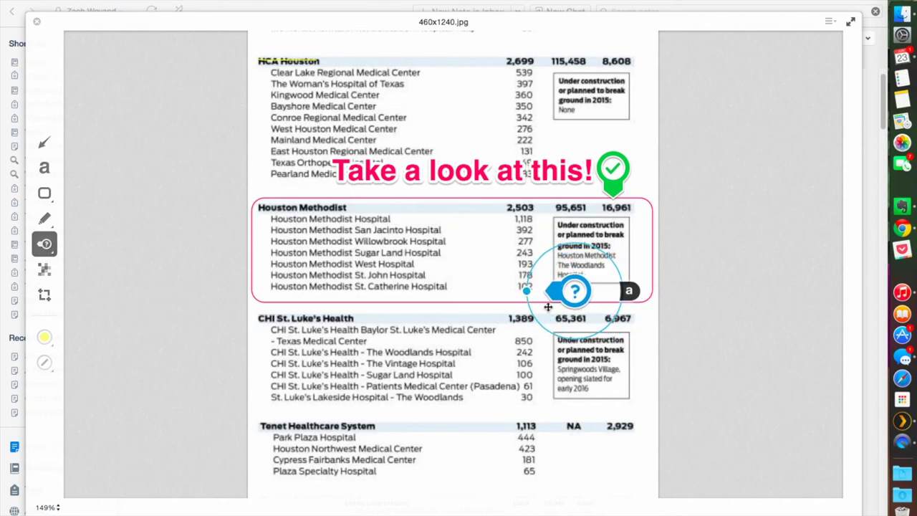
click(638, 329)
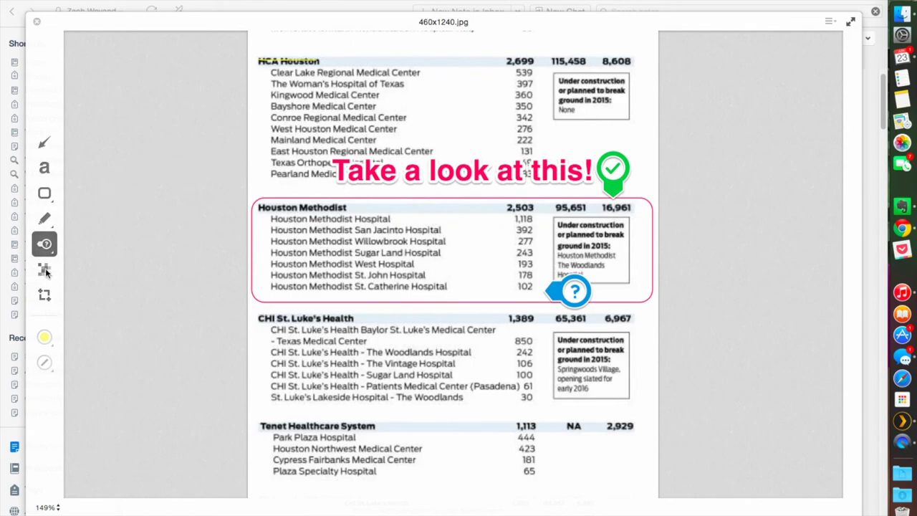
click(44, 269)
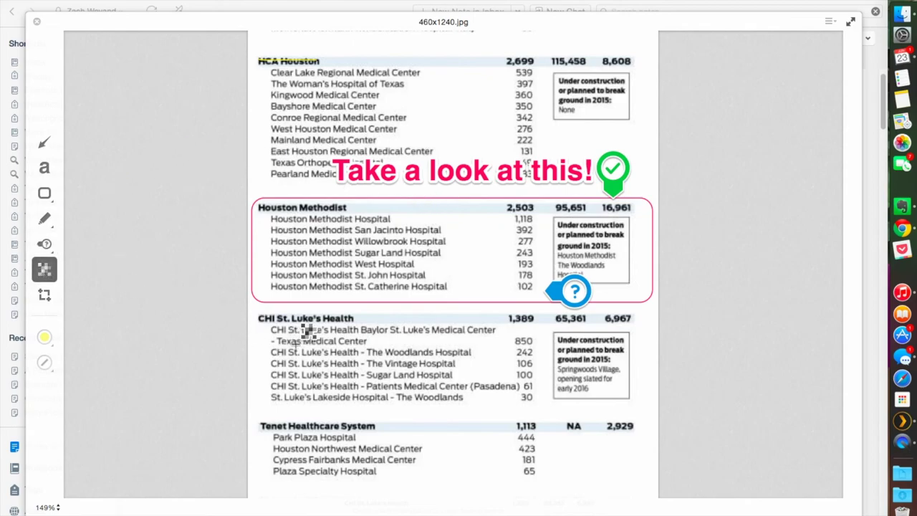
- Pixelate the CHI St. Luke's Health hospital rows
drag(282, 312, 537, 408)
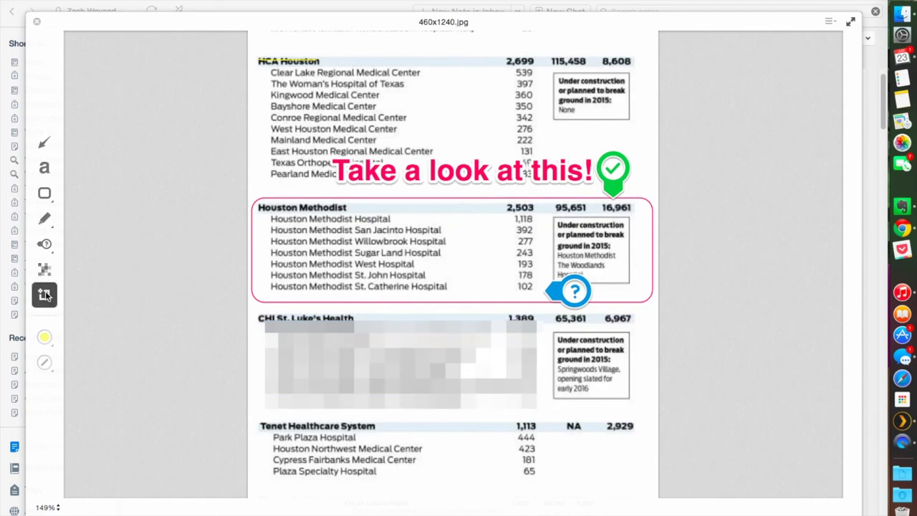
click(44, 294)
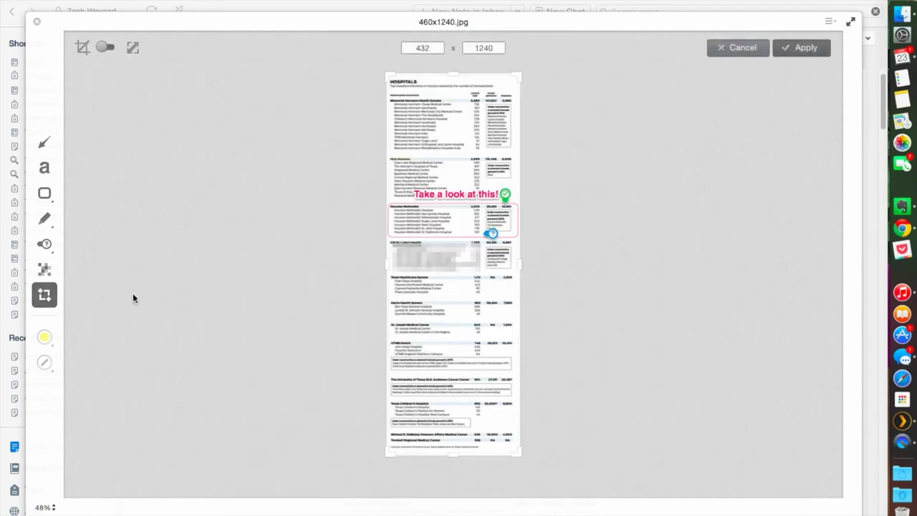
click(43, 142)
- Draw a red arrow pointing down from the caption into the Houston Methodist box
mouse_move(473, 148)
mouse_down()
mouse_move(455, 172)
mouse_move(131, 184)
mouse_move(61, 210)
mouse_up()
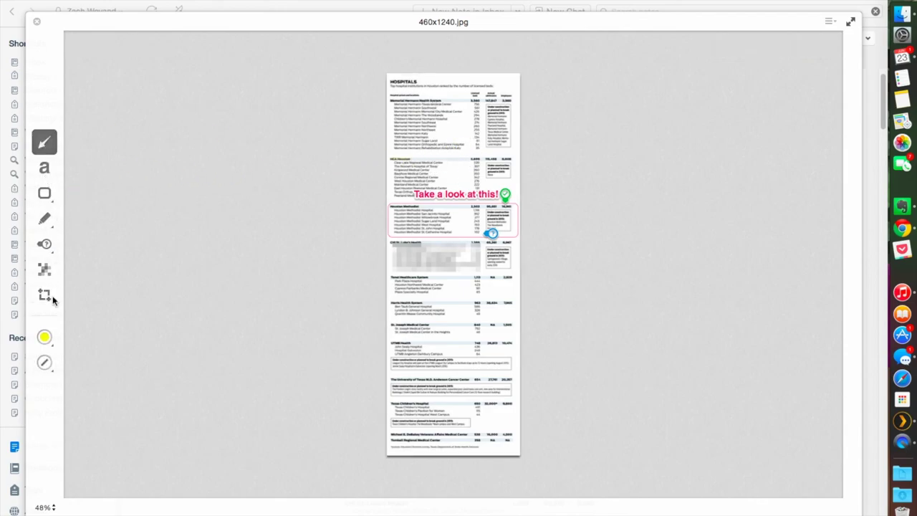
click(45, 338)
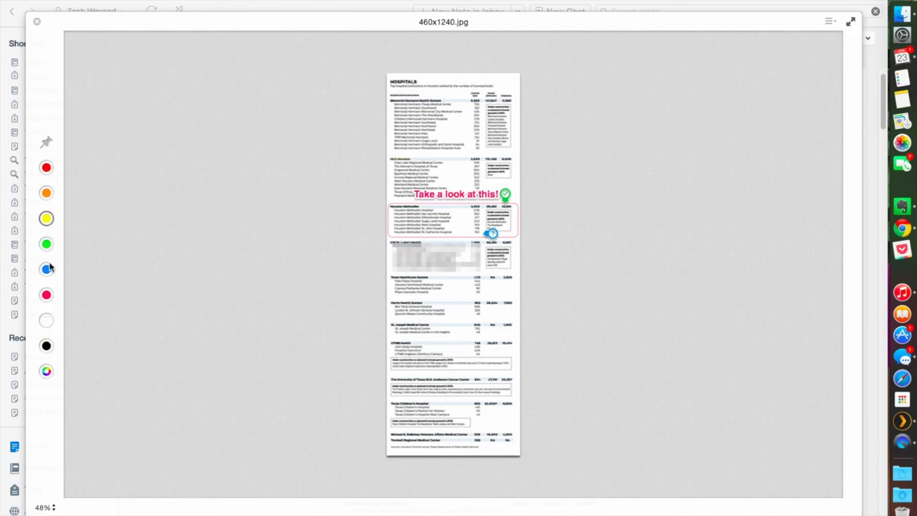
click(45, 168)
mouse_move(441, 192)
mouse_down()
mouse_move(425, 208)
mouse_move(408, 201)
mouse_move(459, 193)
mouse_move(408, 197)
mouse_move(460, 203)
mouse_move(452, 229)
mouse_move(456, 204)
mouse_up()
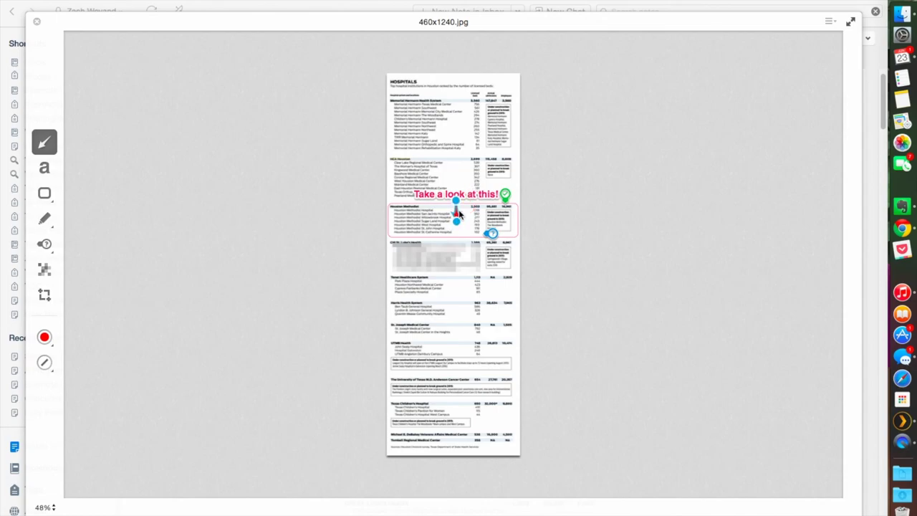
click(493, 161)
scroll(493, 162, up, 5)
scroll(493, 162, up, 10)
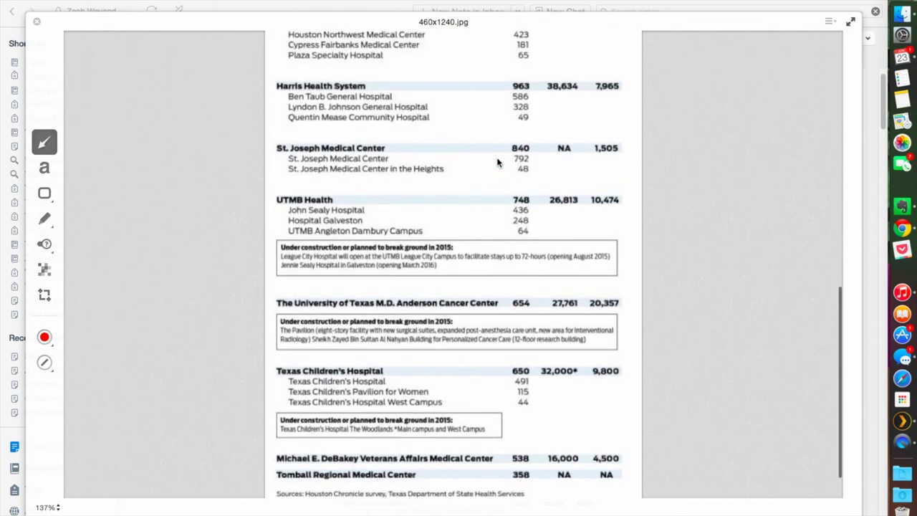
scroll(497, 159, up, 2)
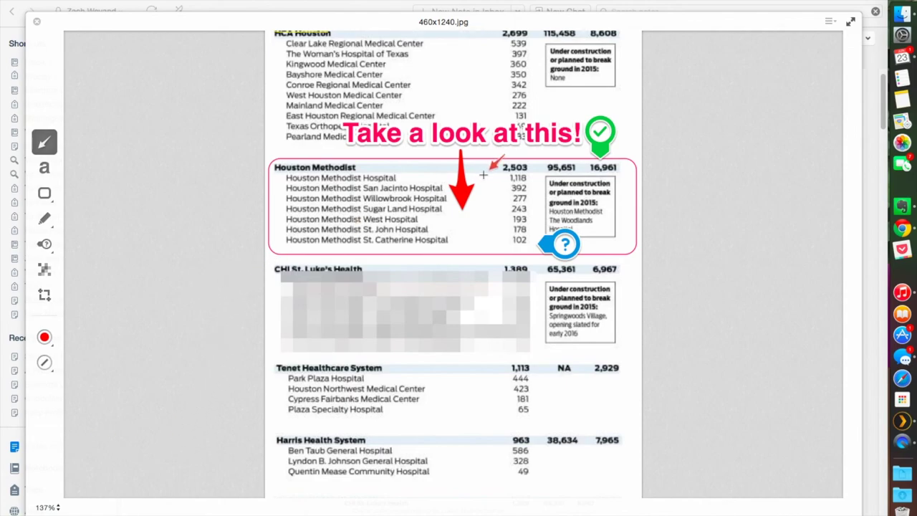
- Close the markup window so the annotated hospitals image is saved into the note, then review it
click(36, 22)
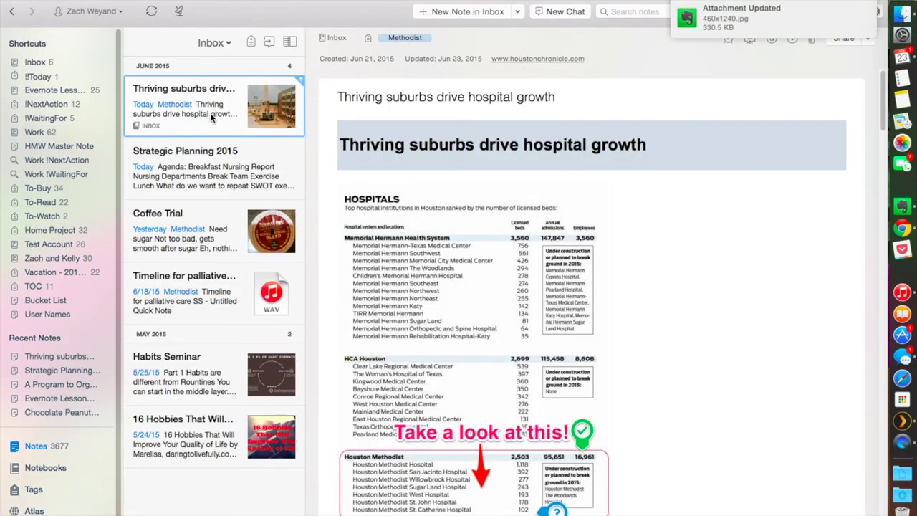
scroll(691, 337, down, 5)
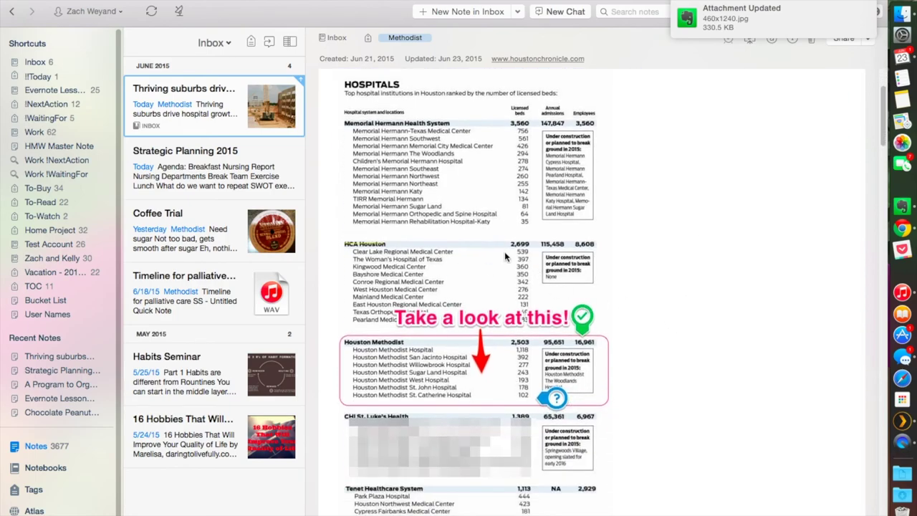
scroll(504, 256, down, 1)
scroll(505, 257, down, 8)
scroll(505, 257, up, 9)
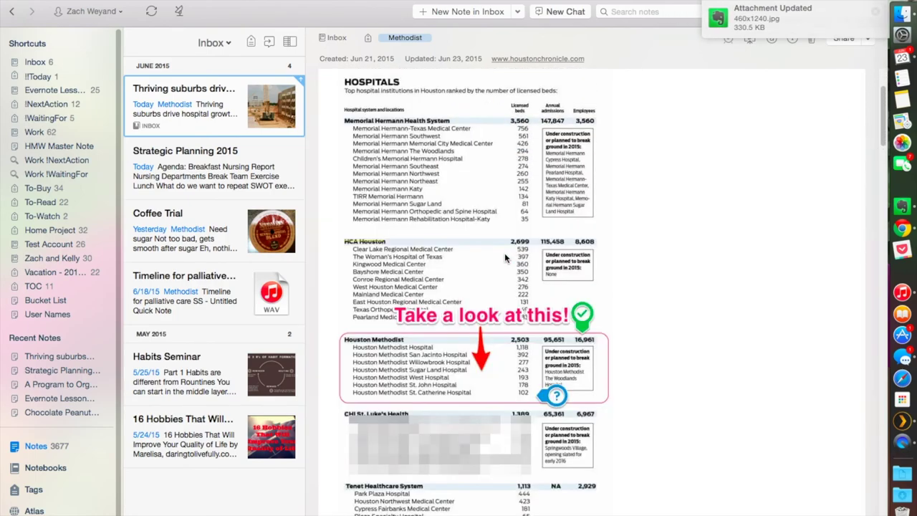
scroll(504, 252, up, 3)
scroll(504, 252, down, 15)
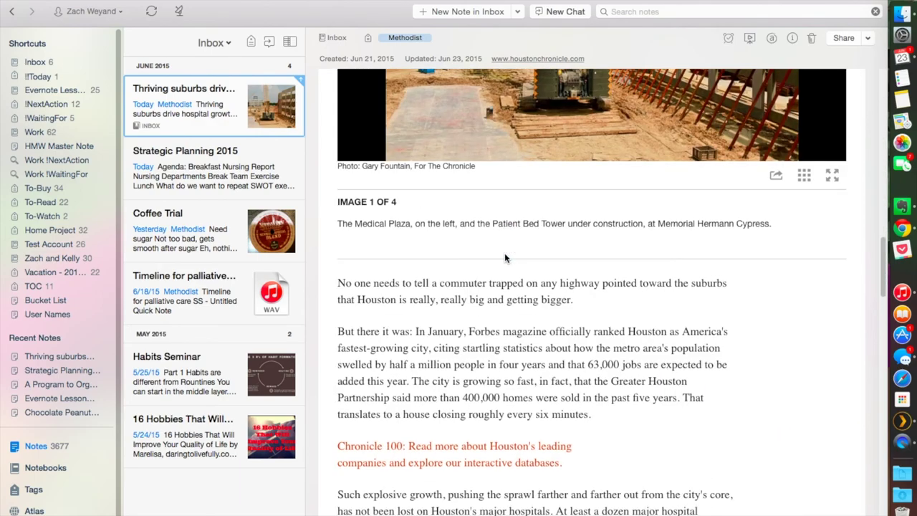
scroll(504, 253, up, 8)
scroll(504, 257, up, 10)
scroll(494, 258, down, 7)
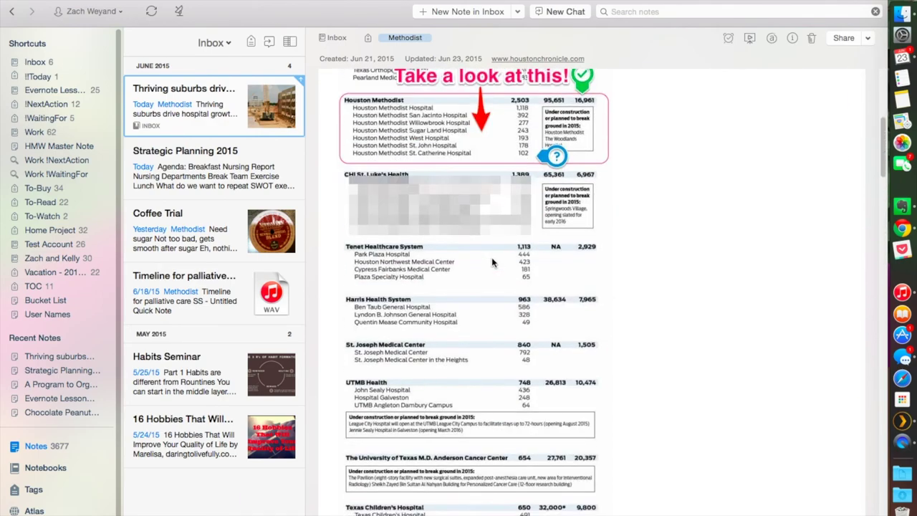
scroll(499, 281, up, 3)
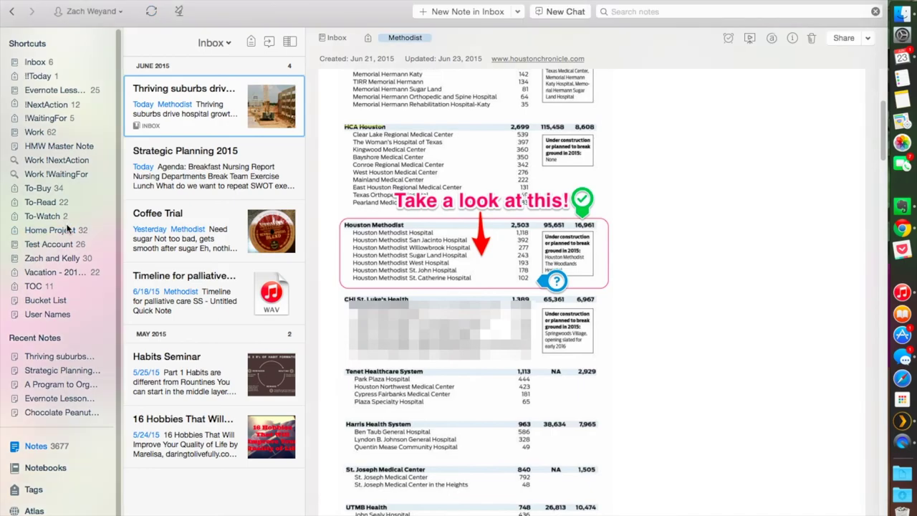
- Open the Home Project notebook and scroll down its note list
click(63, 229)
scroll(252, 265, down, 3)
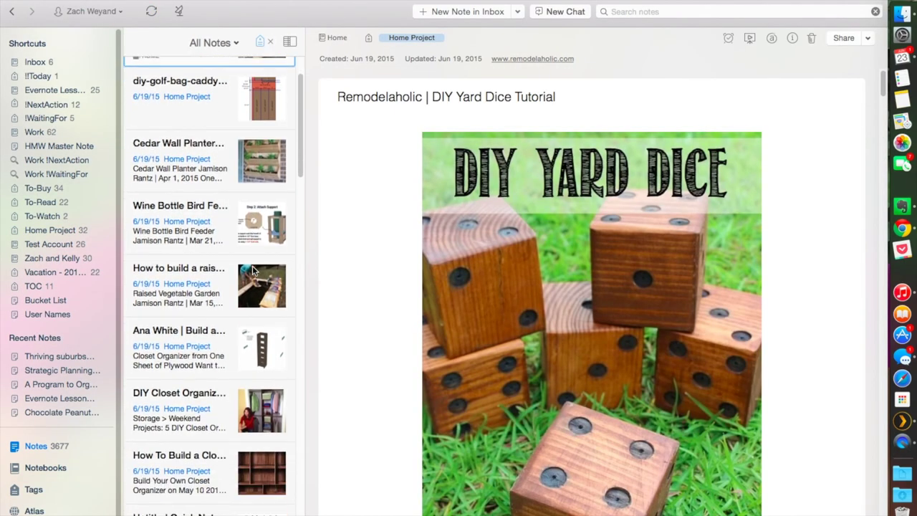
scroll(244, 279, down, 5)
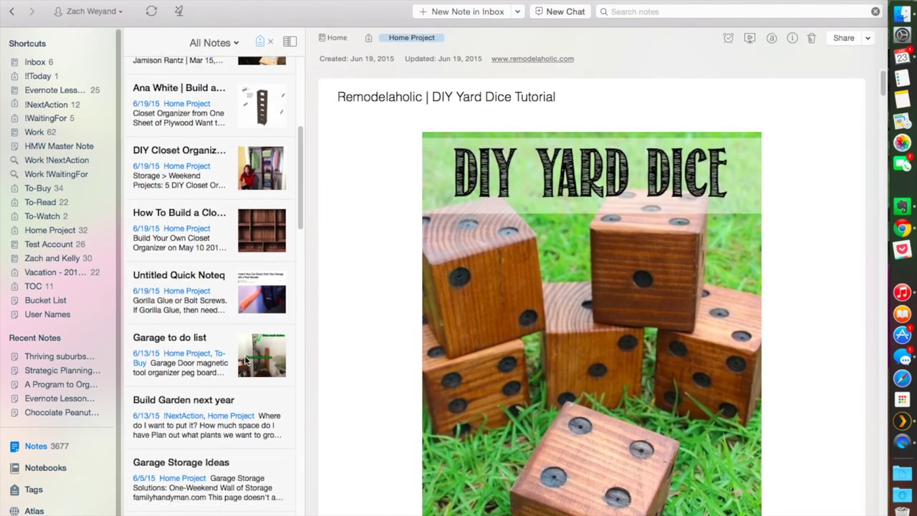
- Open the Garage to do list note and look through its checklist and garage photos
click(245, 361)
scroll(543, 297, down, 10)
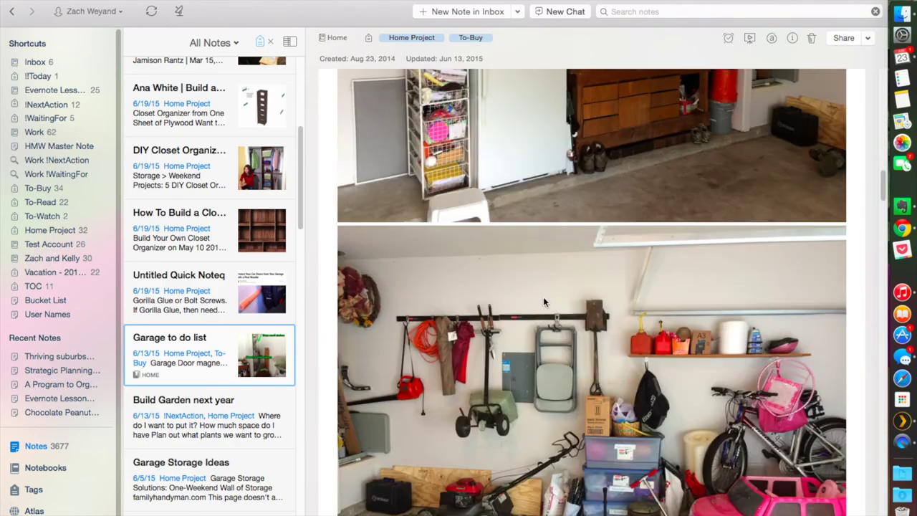
scroll(542, 300, down, 15)
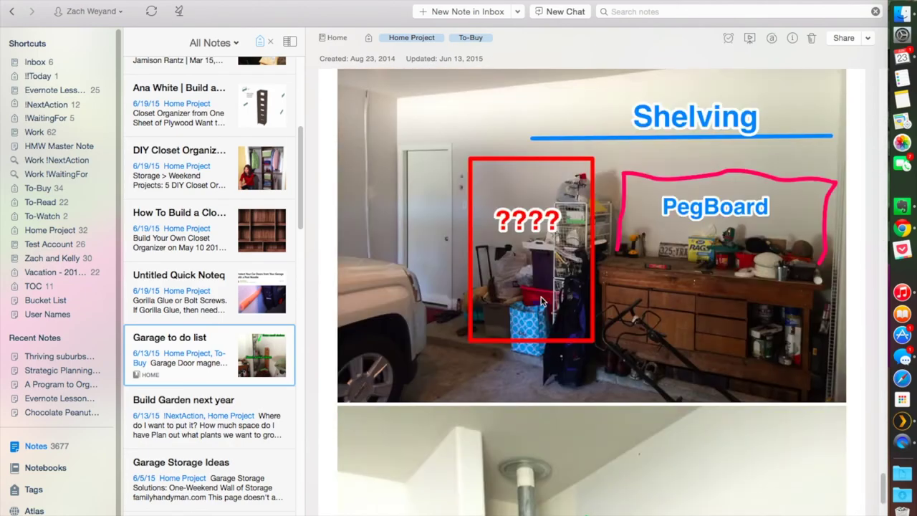
scroll(540, 290, down, 10)
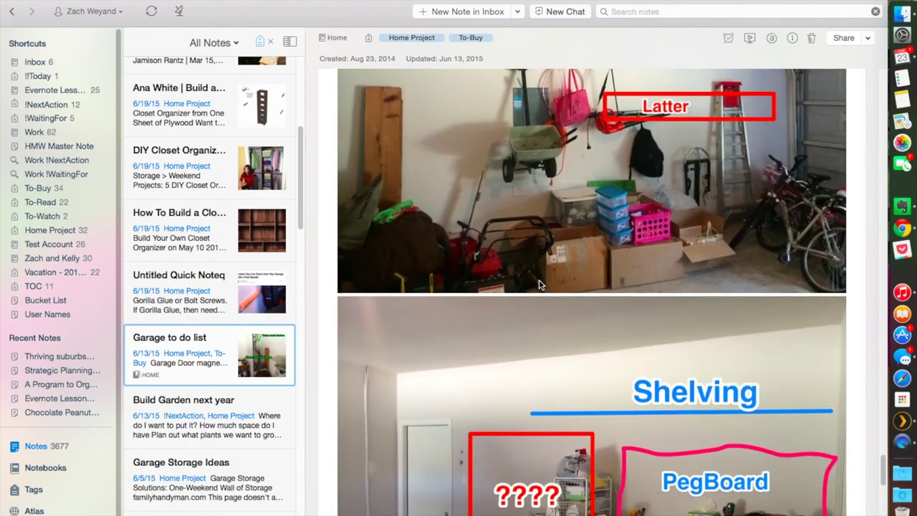
scroll(539, 285, up, 2)
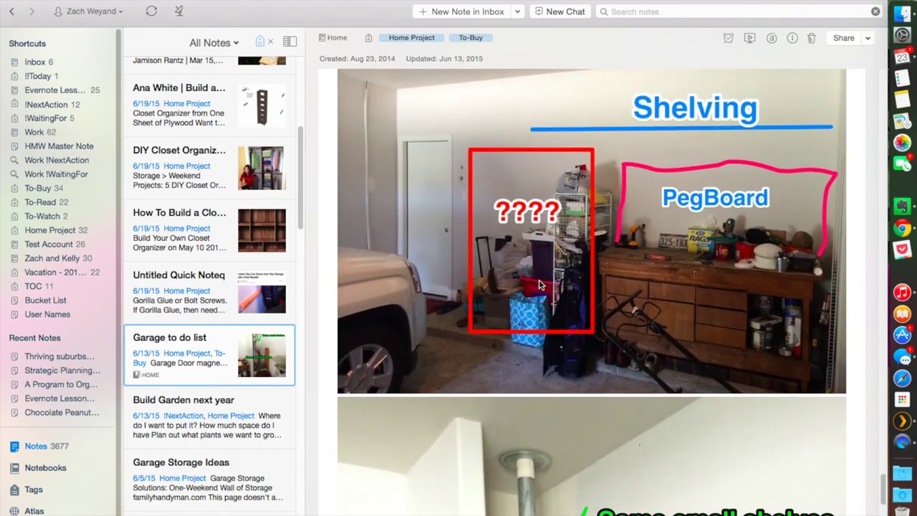
scroll(539, 284, up, 1)
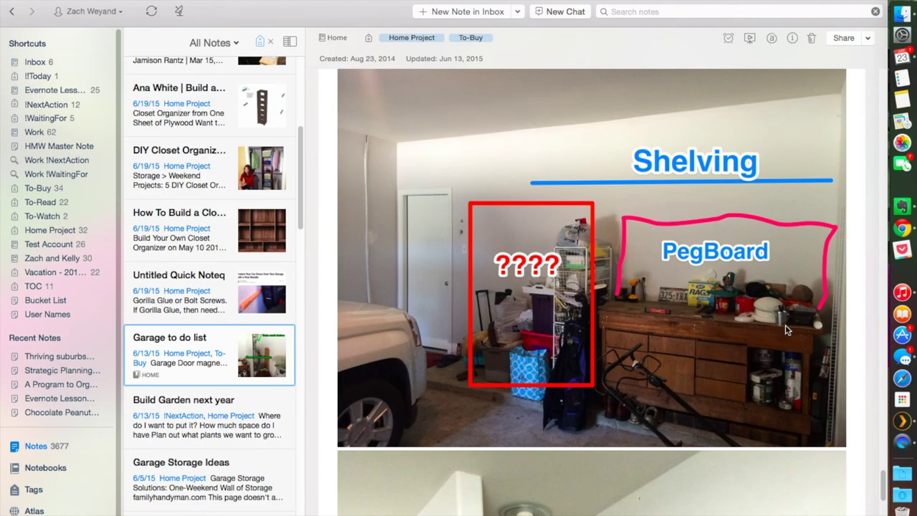
scroll(762, 307, up, 10)
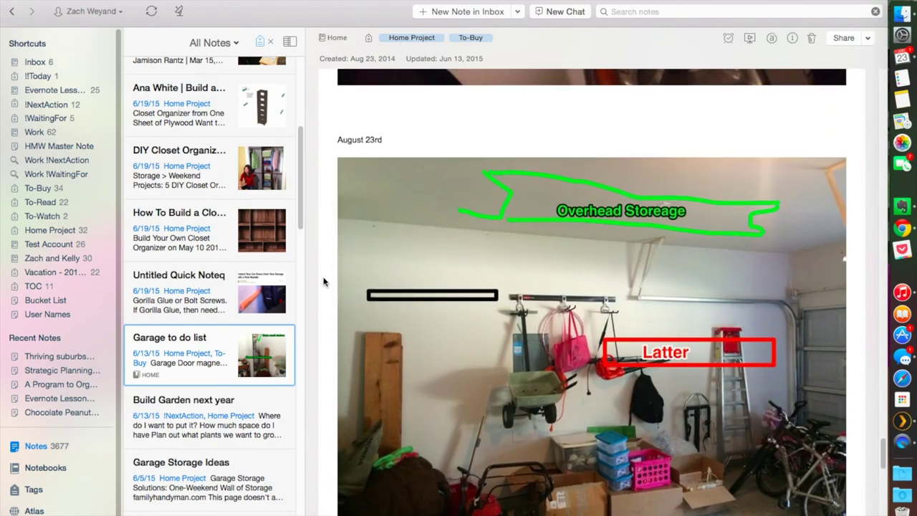
scroll(622, 217, up, 6)
scroll(621, 216, up, 15)
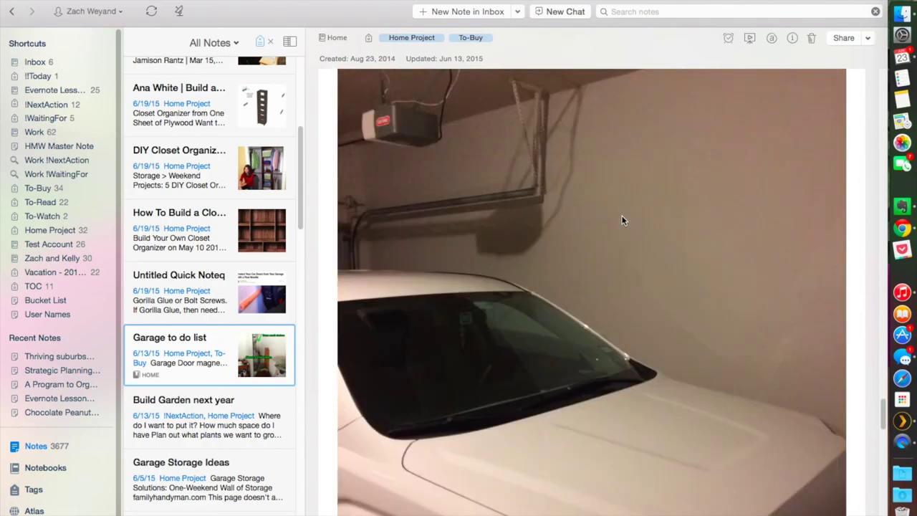
scroll(621, 214, down, 15)
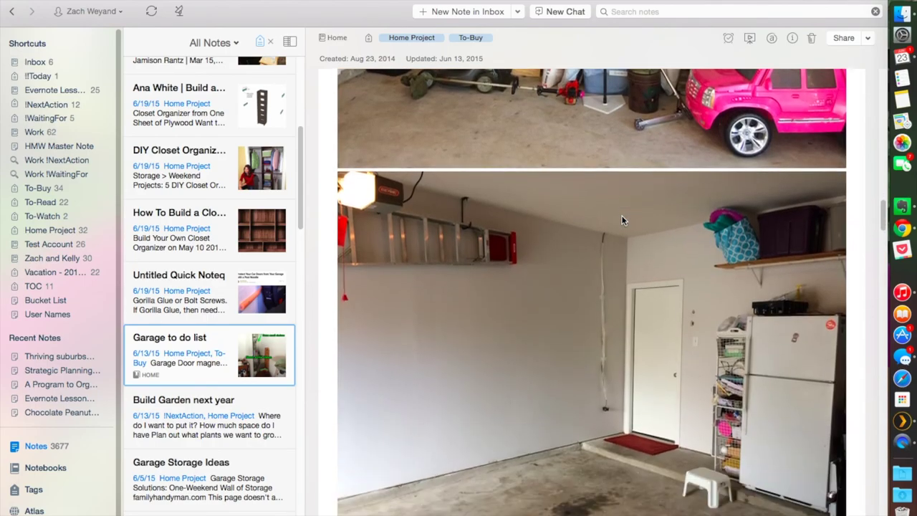
scroll(622, 220, up, 8)
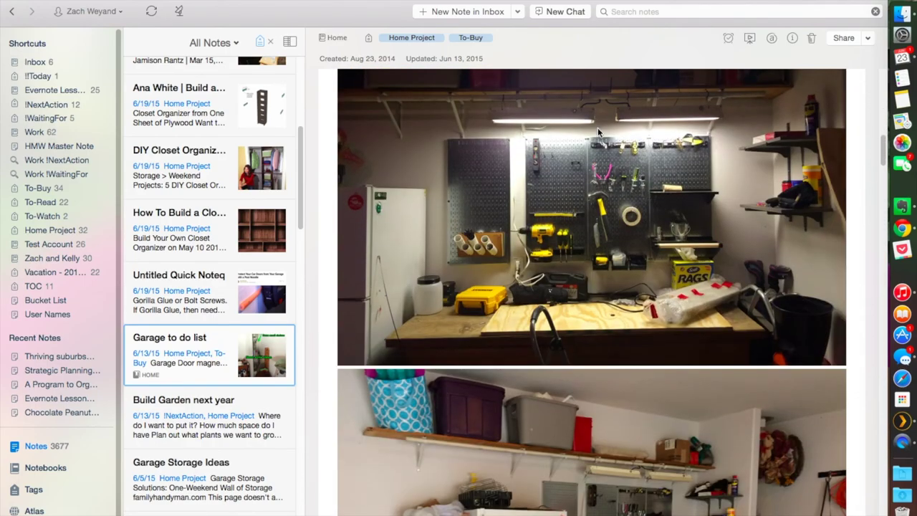
scroll(591, 139, up, 2)
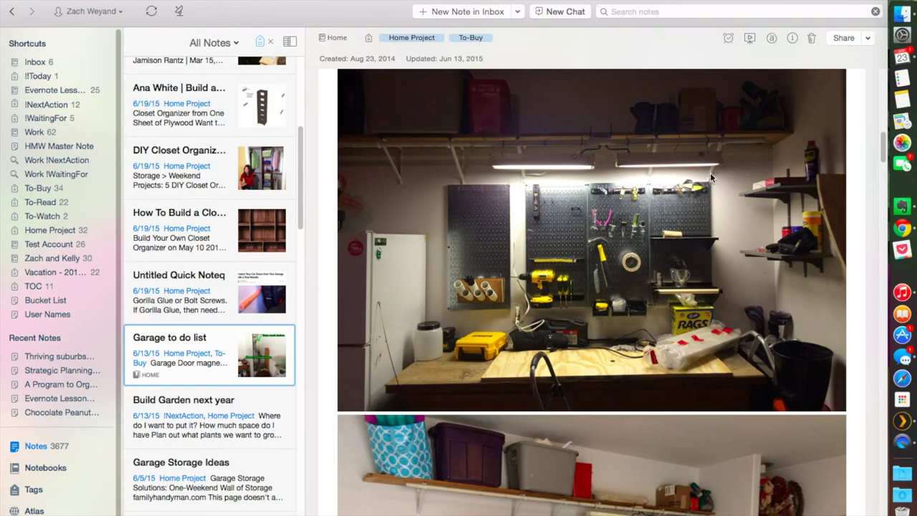
scroll(628, 201, down, 10)
scroll(627, 201, up, 5)
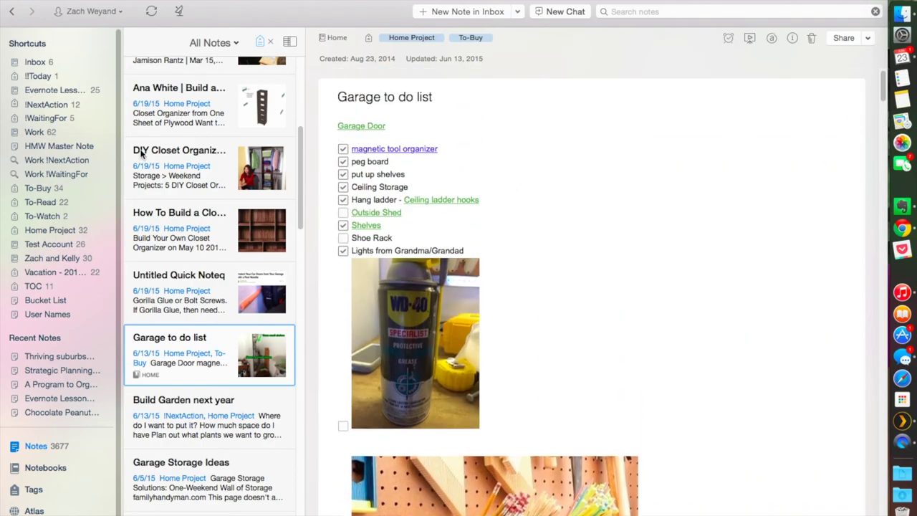
- Select the Inbox shortcut in the sidebar to list only Inbox notes
click(31, 68)
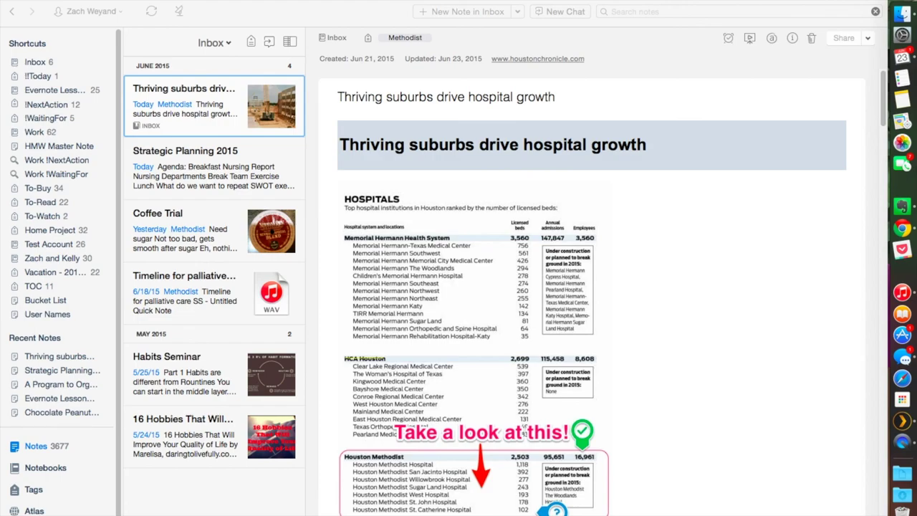
- In Strategic Planning 2015, dictate 'Hello testing testing 123' on the blank line under Lunch
click(218, 183)
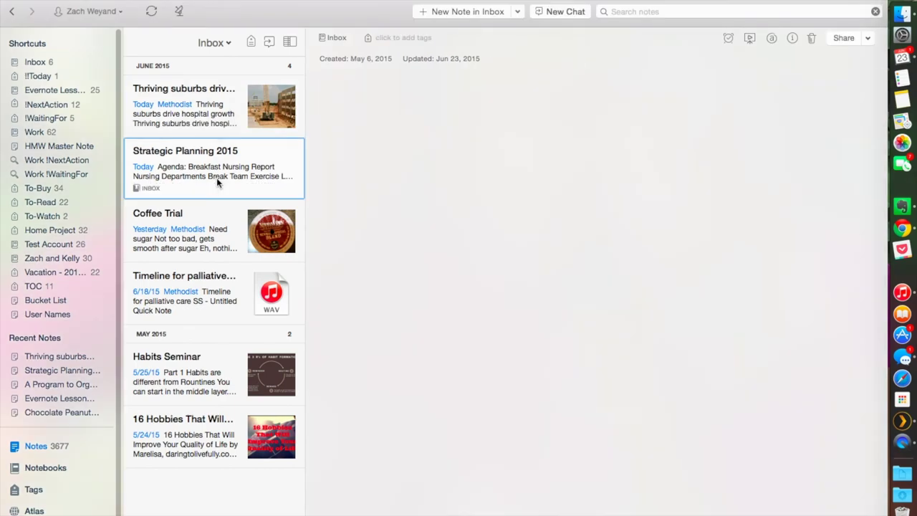
click(411, 230)
click(411, 220)
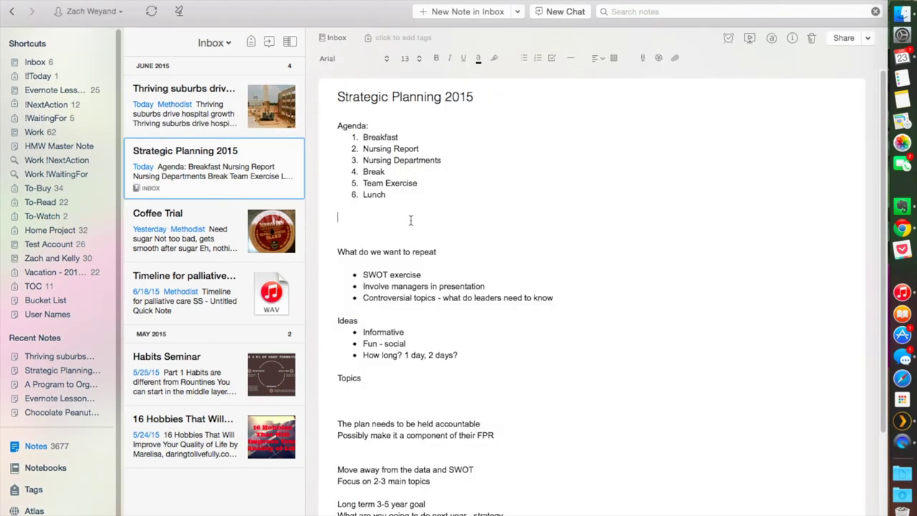
key(fn)
key(fn)
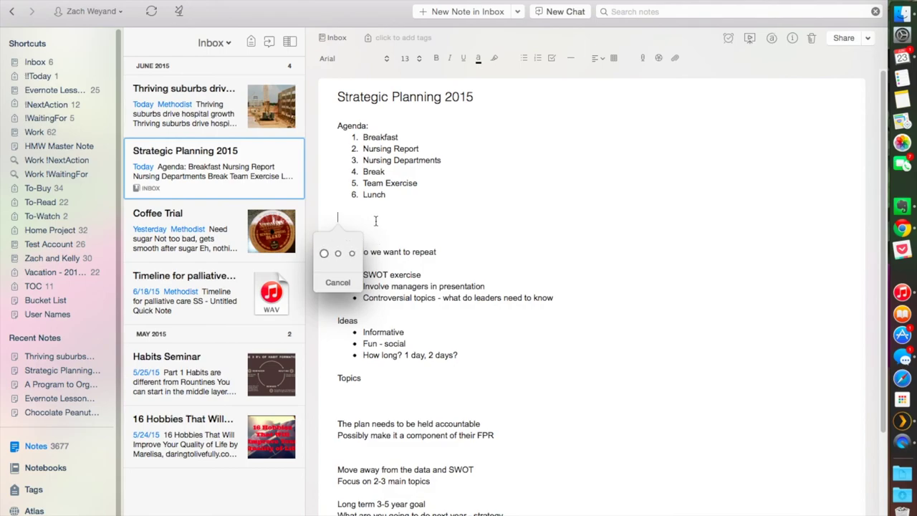
key(fn)
key(fn)
text(Hello testing testing 123)
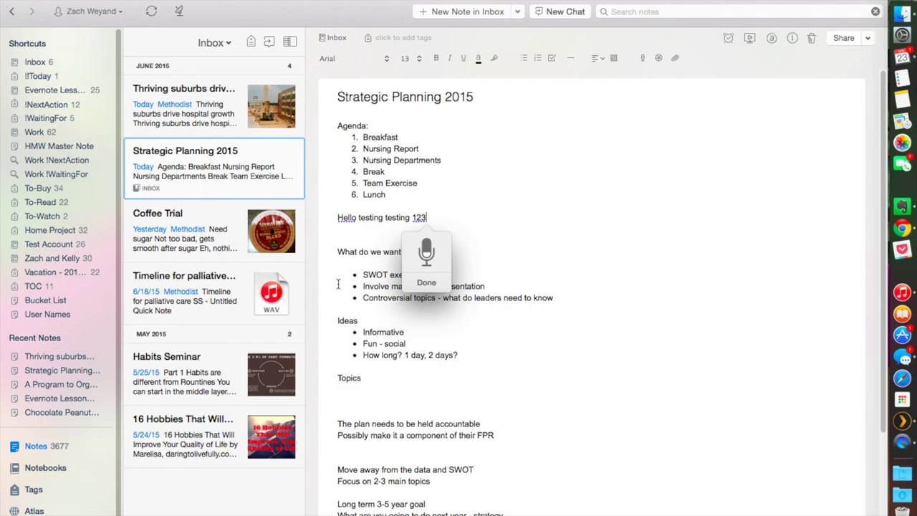
key(fn)
- Dictate a second line, 'So you see it automatices up and you', above it and finish dictation
click(409, 206)
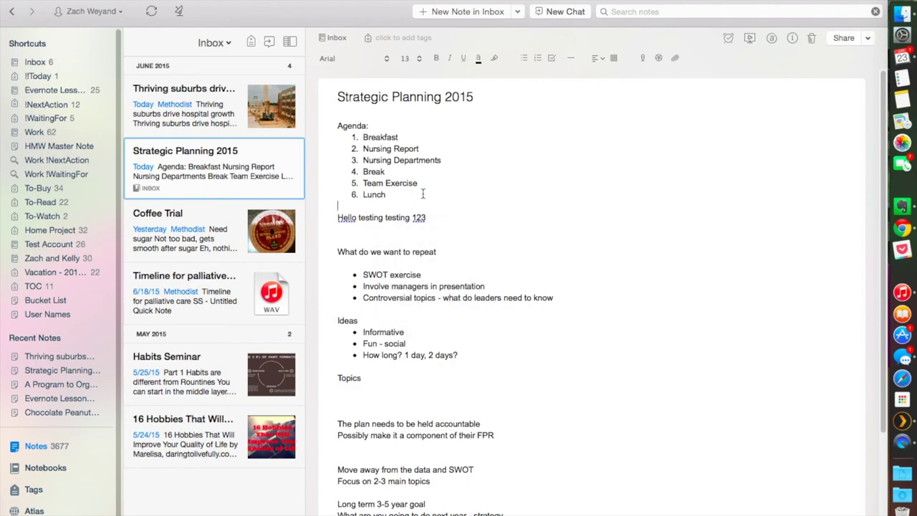
key(fn)
key(fn)
text(So you see it automatices up and you)
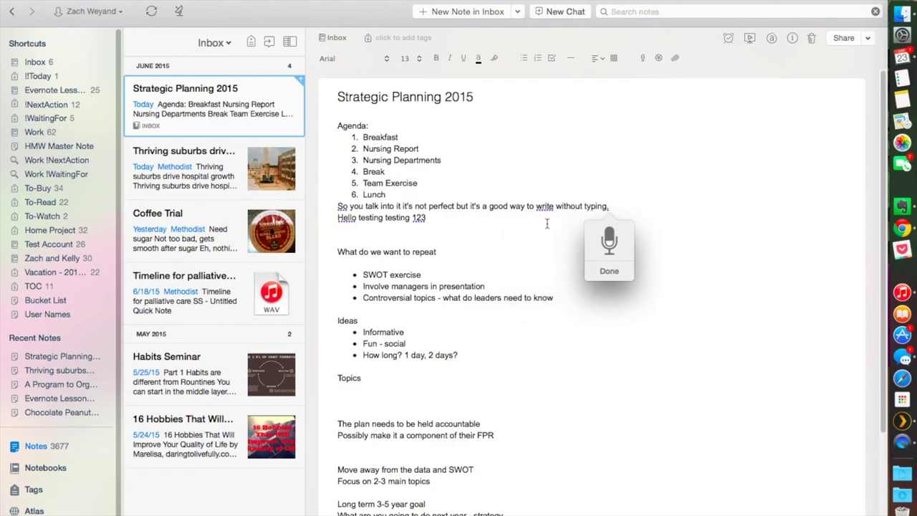
click(605, 272)
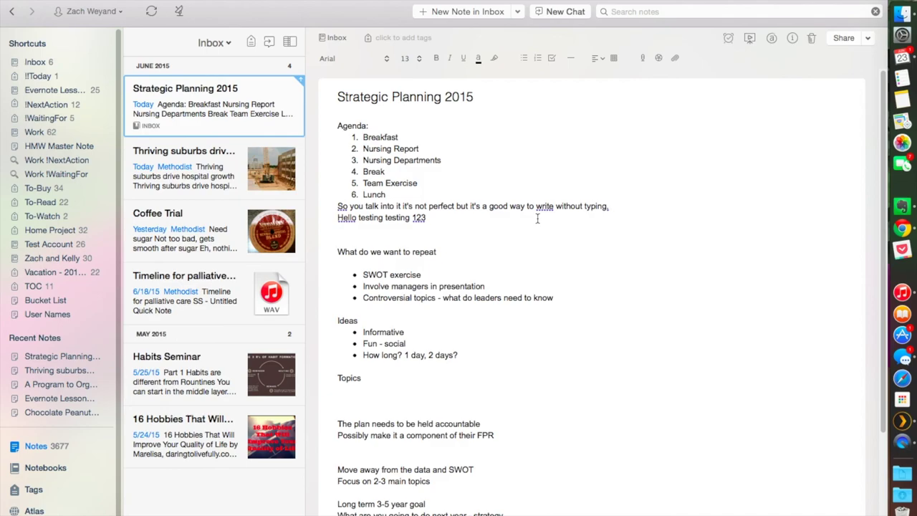
key(super+Tab)
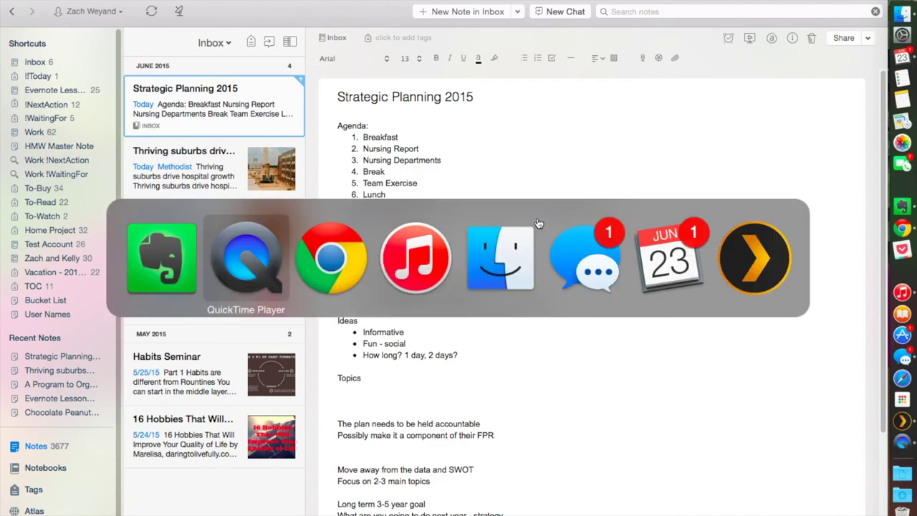